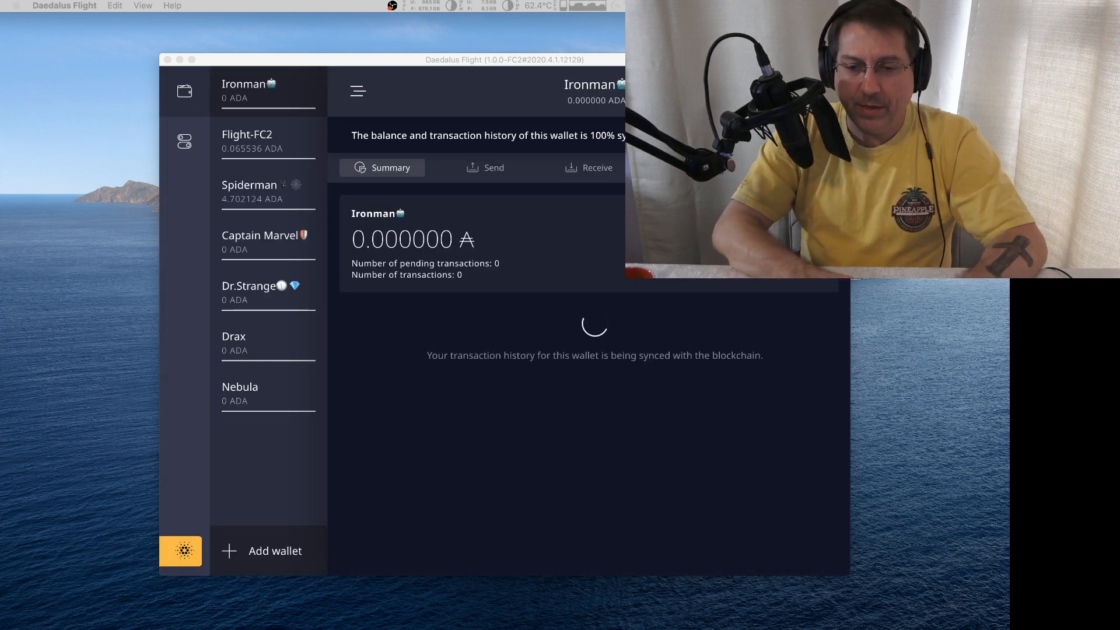
# Reposition the Daedalus window and switch from the Ironman wallet to the Spiderman wallet summary
pyautogui.moveTo(601, 65); pyautogui.dragTo(538, 68)
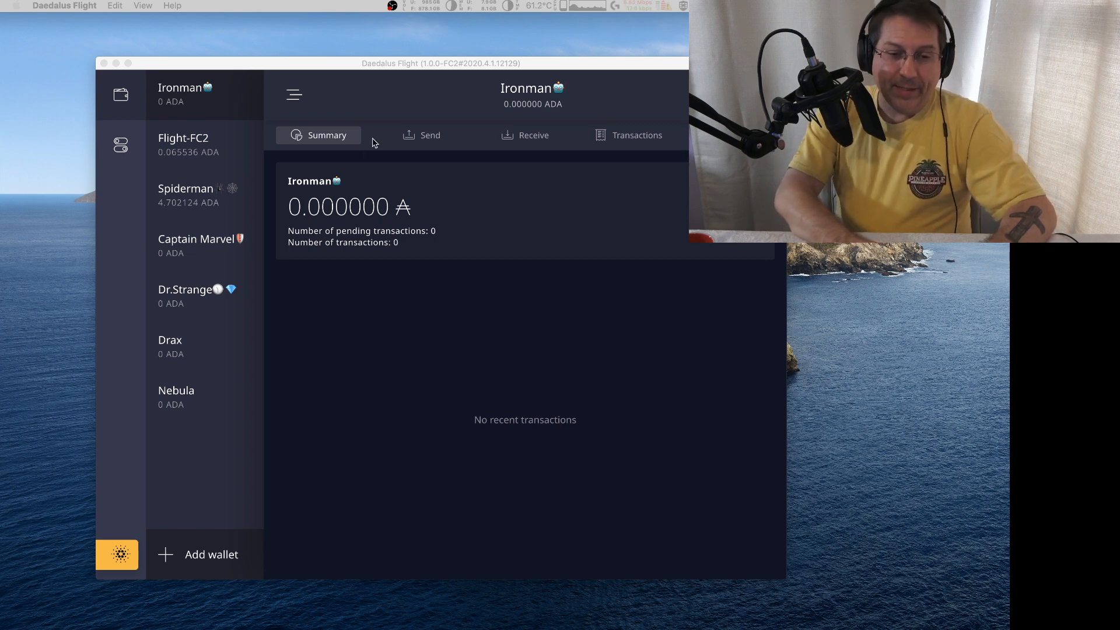
pyautogui.moveTo(349, 64); pyautogui.dragTo(376, 56)
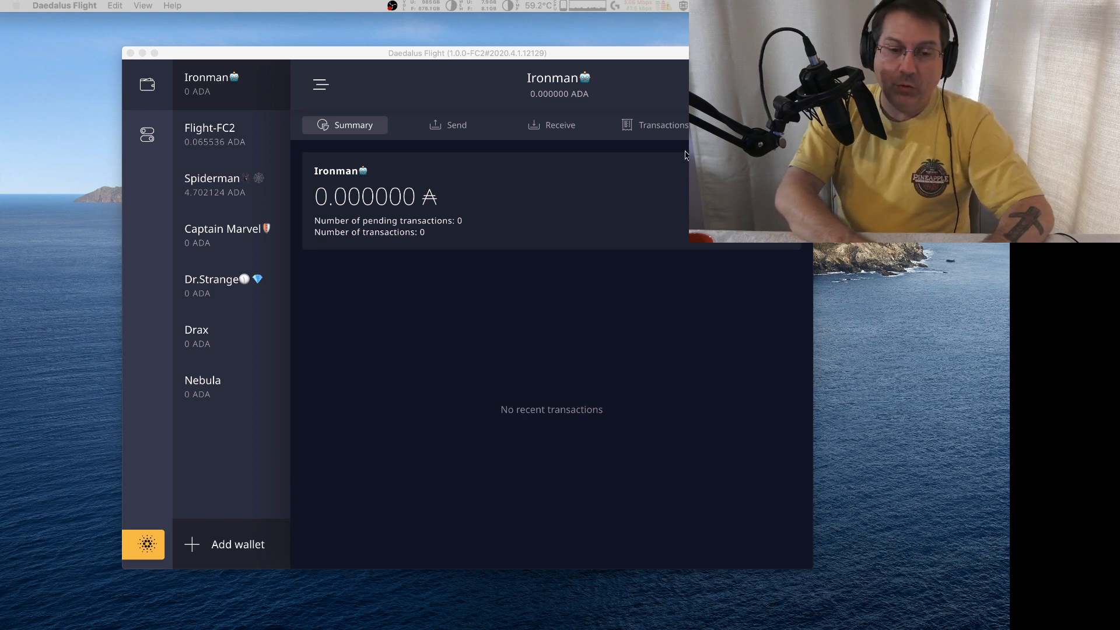
pyautogui.click(614, 58)
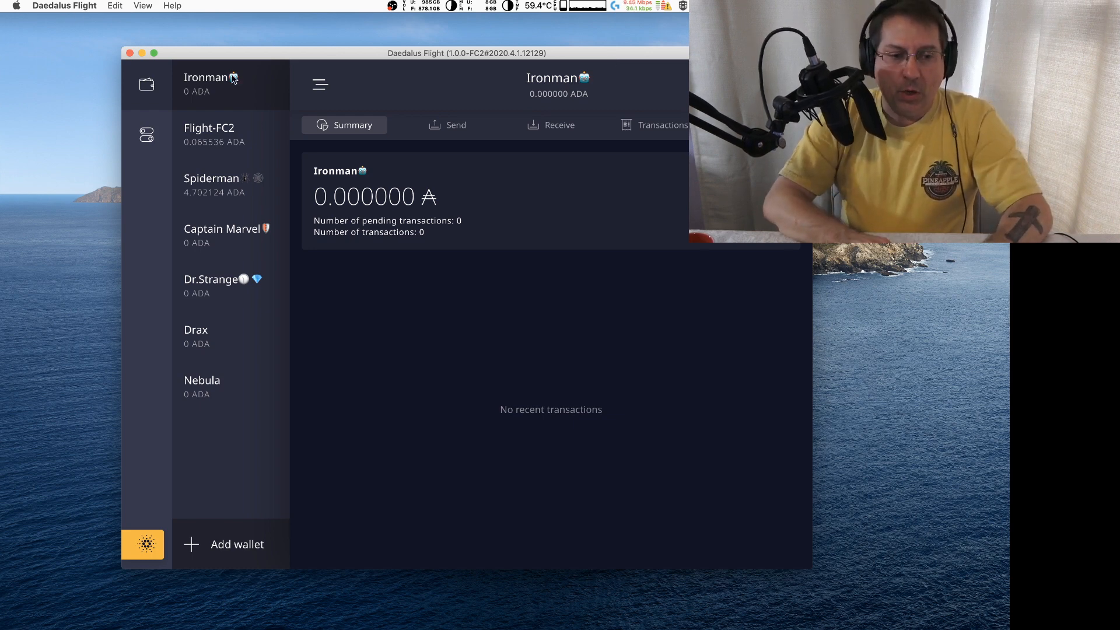
pyautogui.click(220, 177)
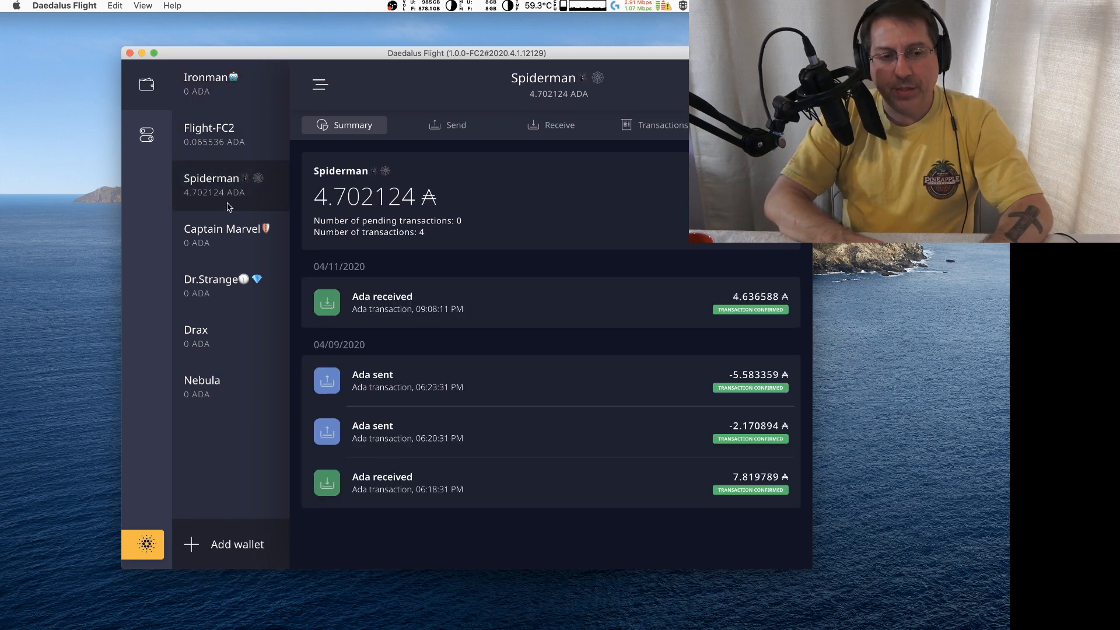
pyautogui.click(247, 89)
pyautogui.click(244, 194)
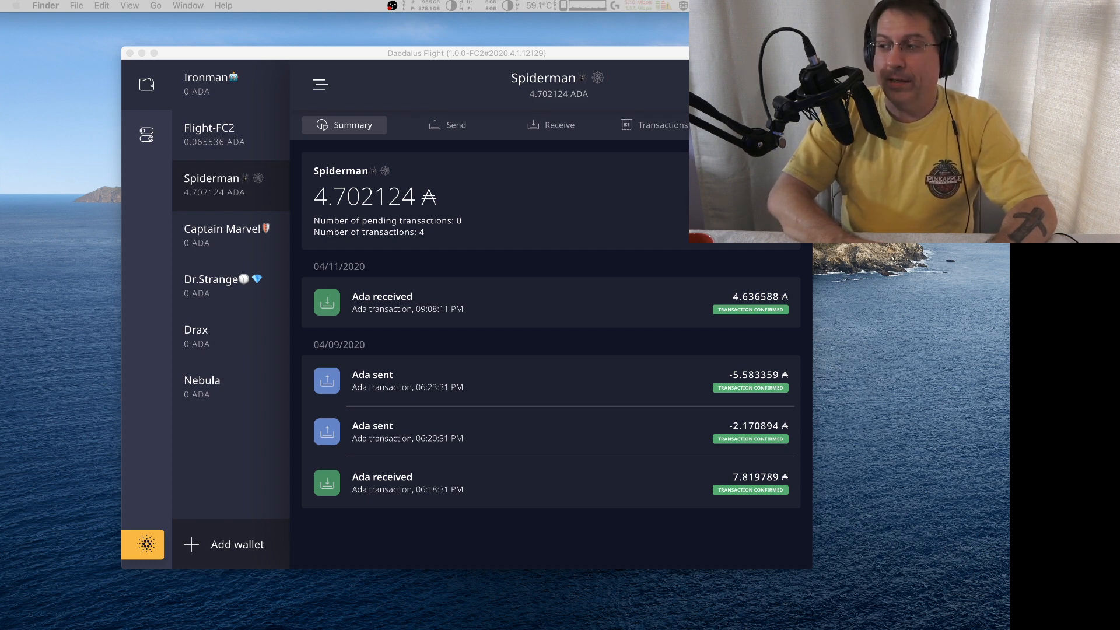
# Bring up Rocket.png in Preview beside Daedalus and start adding a new wallet
pyautogui.press('super+Tab')
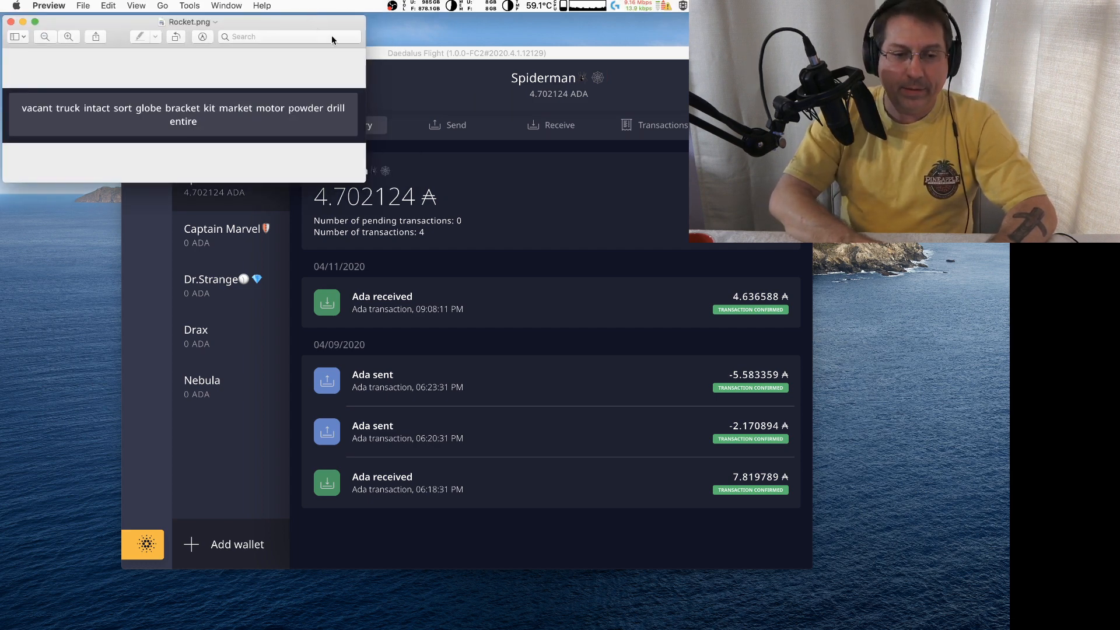
pyautogui.moveTo(424, 57); pyautogui.dragTo(465, 68)
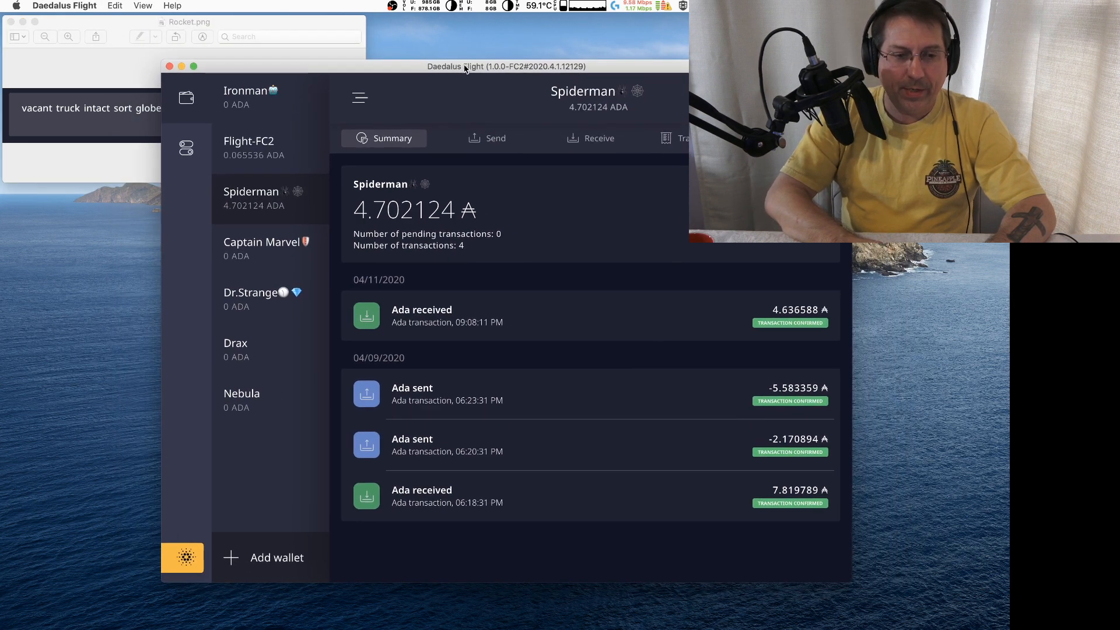
pyautogui.click(254, 555)
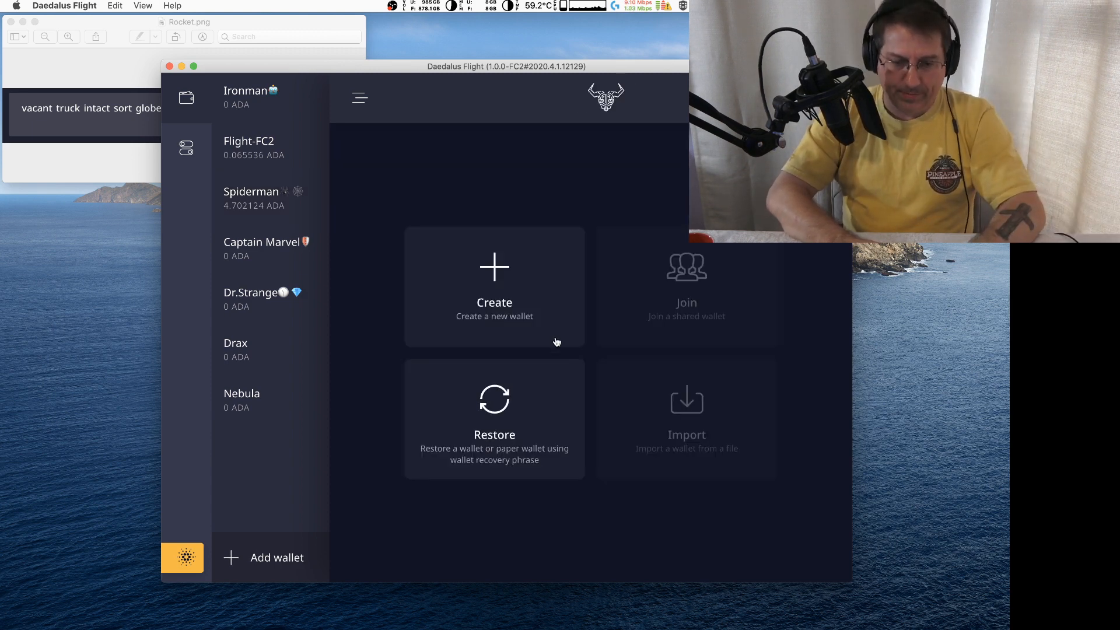
# Choose to restore a Daedalus wallet with a 12-word recovery phrase and advance to the phrase step
pyautogui.click(505, 395)
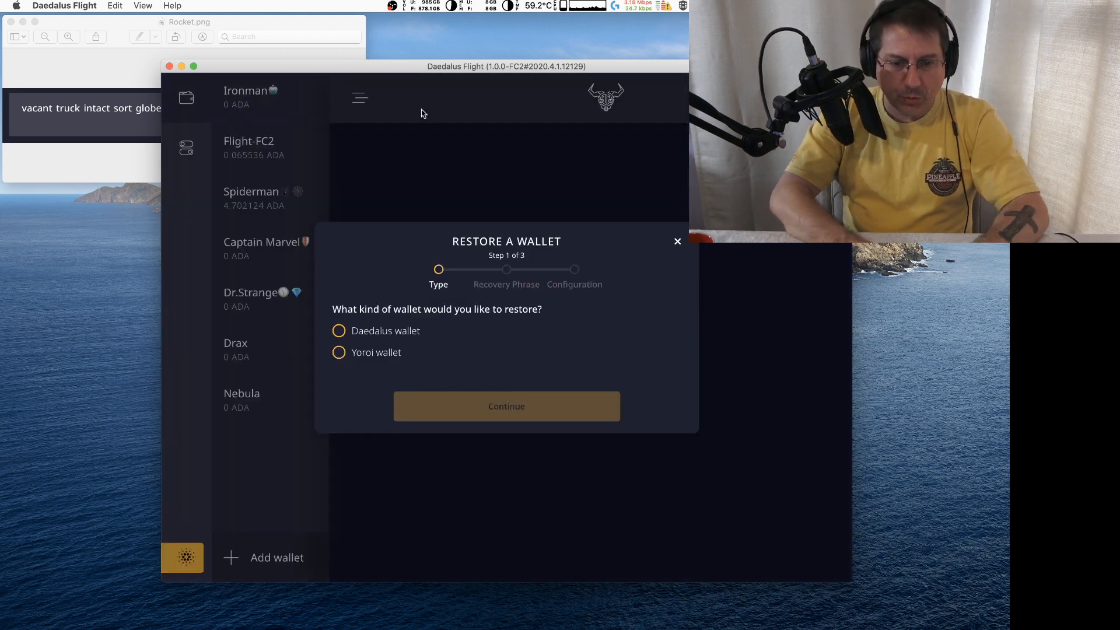
pyautogui.moveTo(368, 68); pyautogui.dragTo(453, 83)
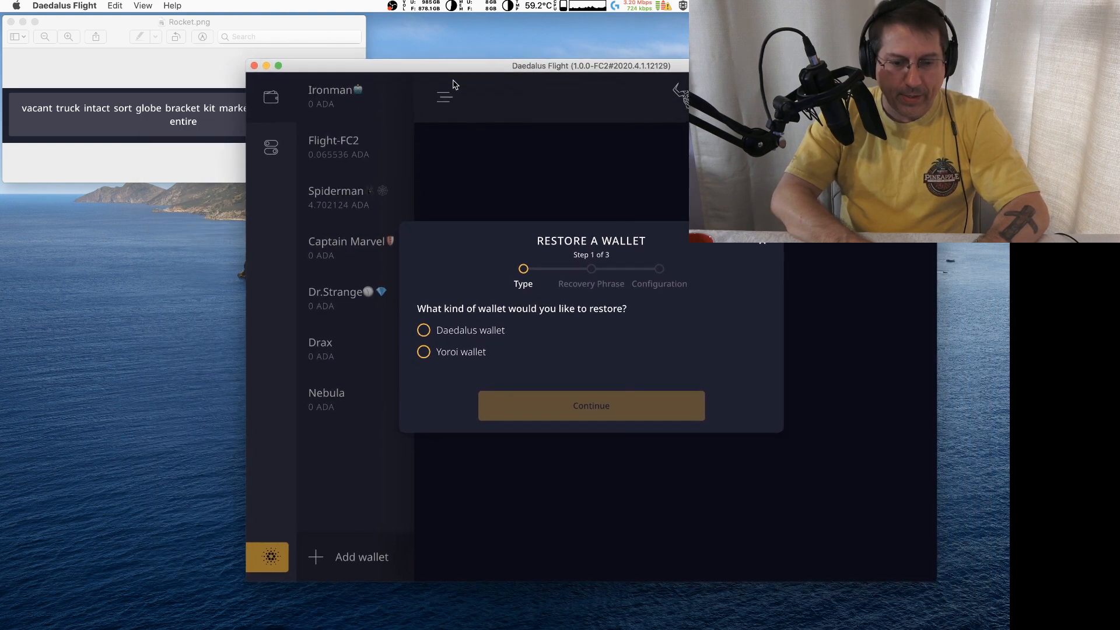
pyautogui.click(421, 328)
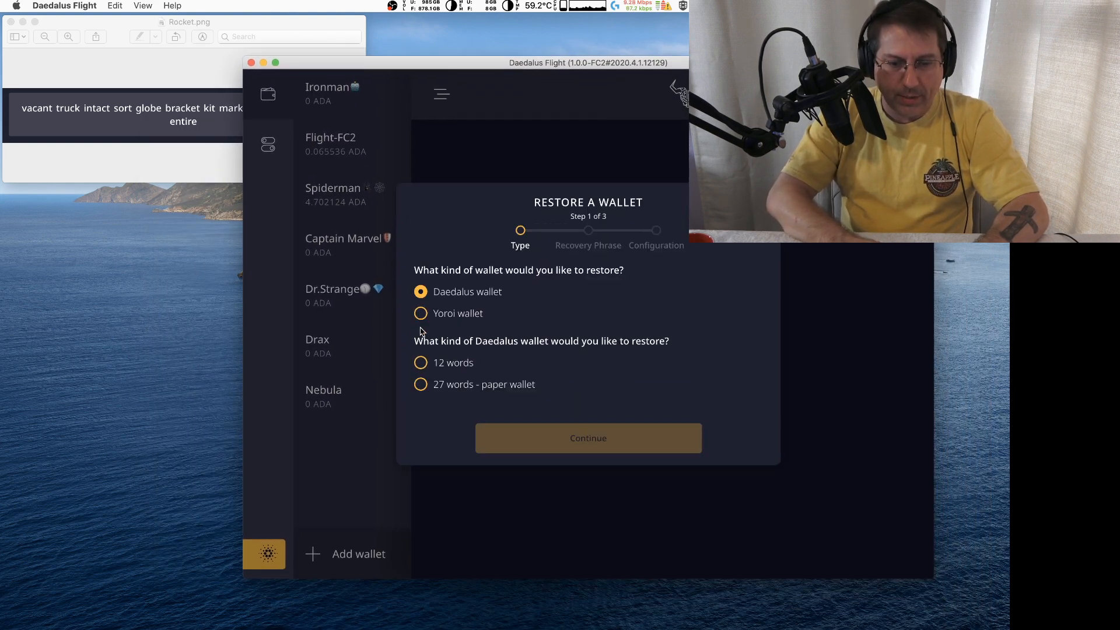
pyautogui.click(422, 363)
pyautogui.click(571, 437)
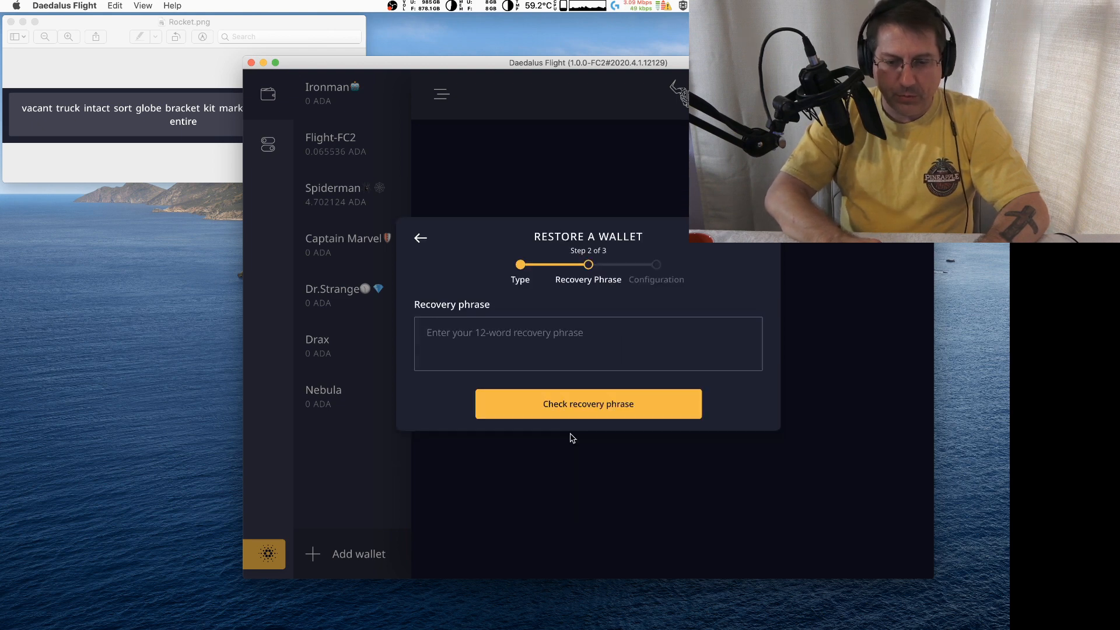
pyautogui.click(545, 328)
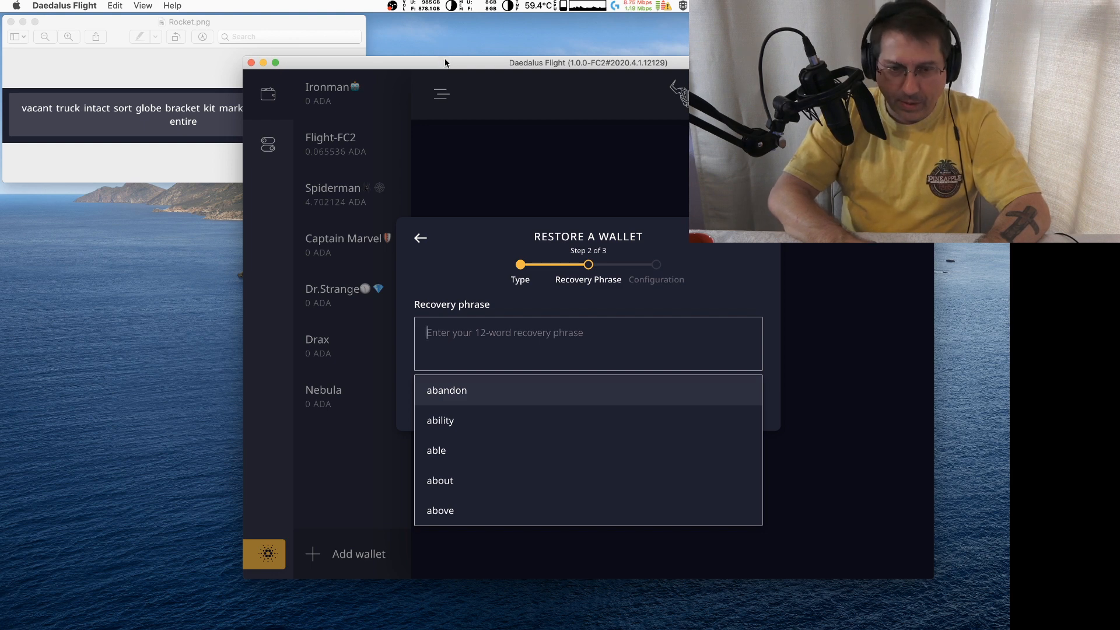
# Arrange the Daedalus and Rocket.png windows so the phrase image stays visible alongside the dialog
pyautogui.moveTo(446, 65); pyautogui.dragTo(500, 108)
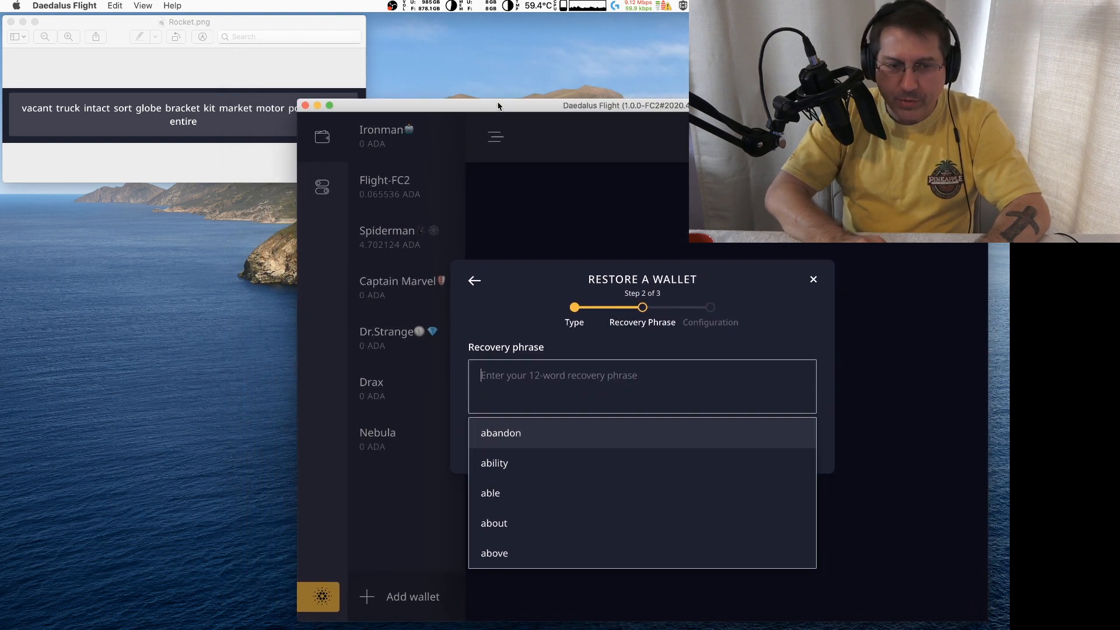
pyautogui.click(216, 25)
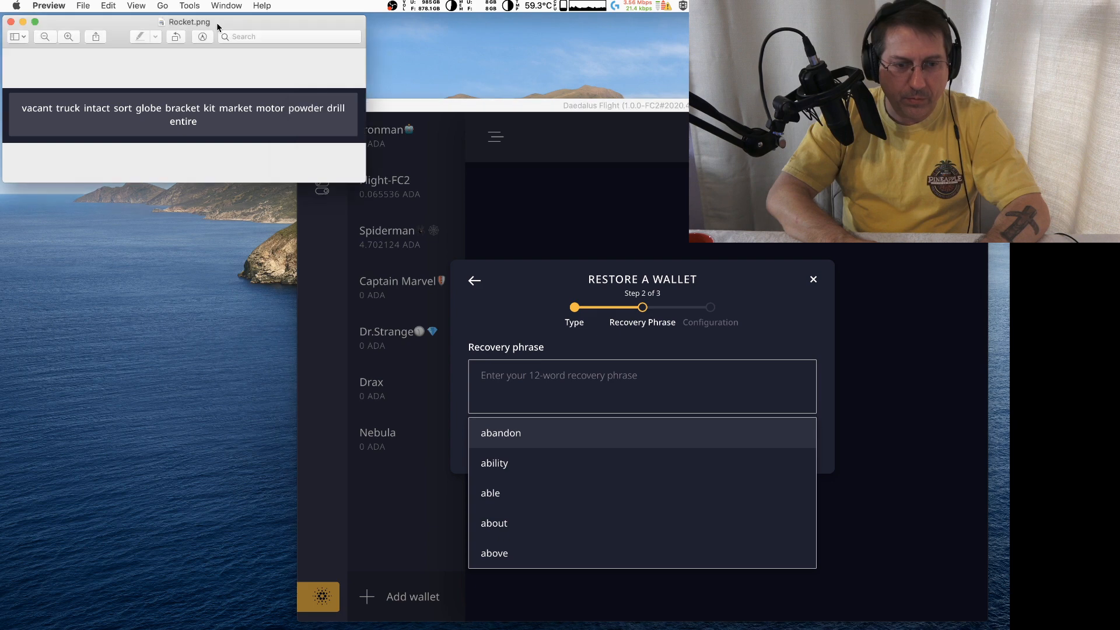
pyautogui.moveTo(216, 24)
pyautogui.mouseDown()
pyautogui.moveTo(239, 16)
pyautogui.moveTo(210, 17)
pyautogui.mouseUp()
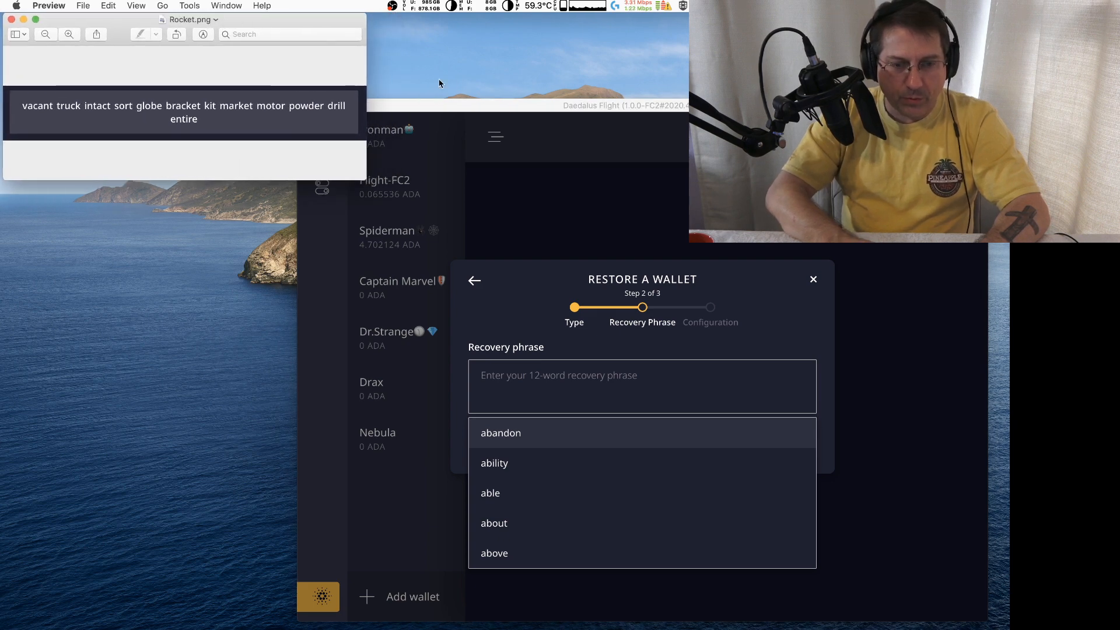
pyautogui.click(445, 110)
pyautogui.moveTo(445, 109); pyautogui.dragTo(403, 138)
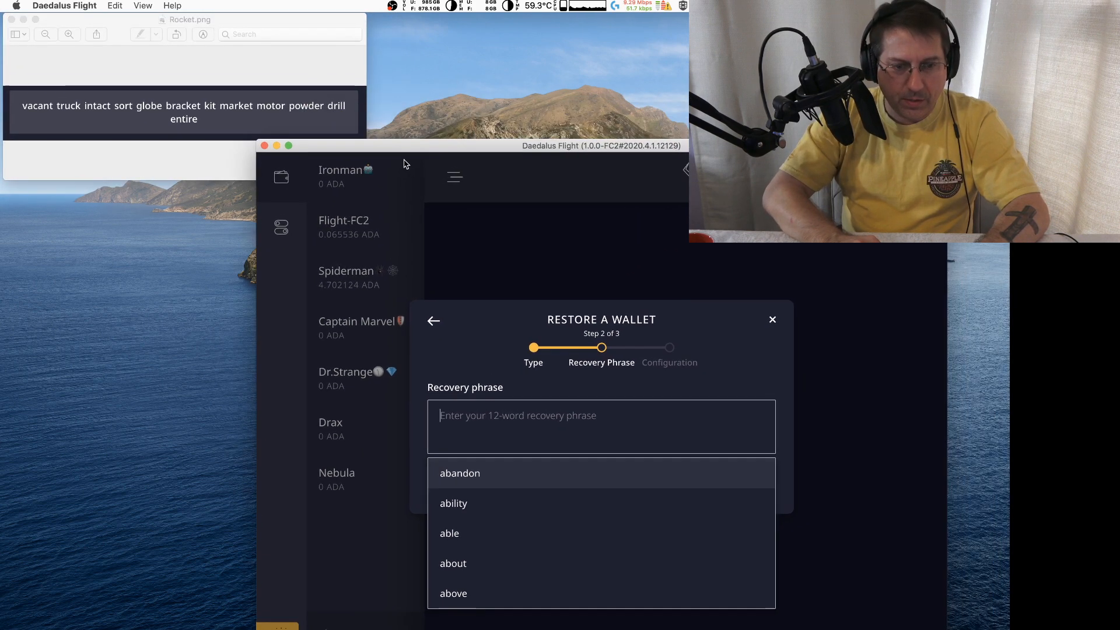
# Enter the first six recovery-phrase words from the image, accepting each autocomplete suggestion
pyautogui.click(455, 404)
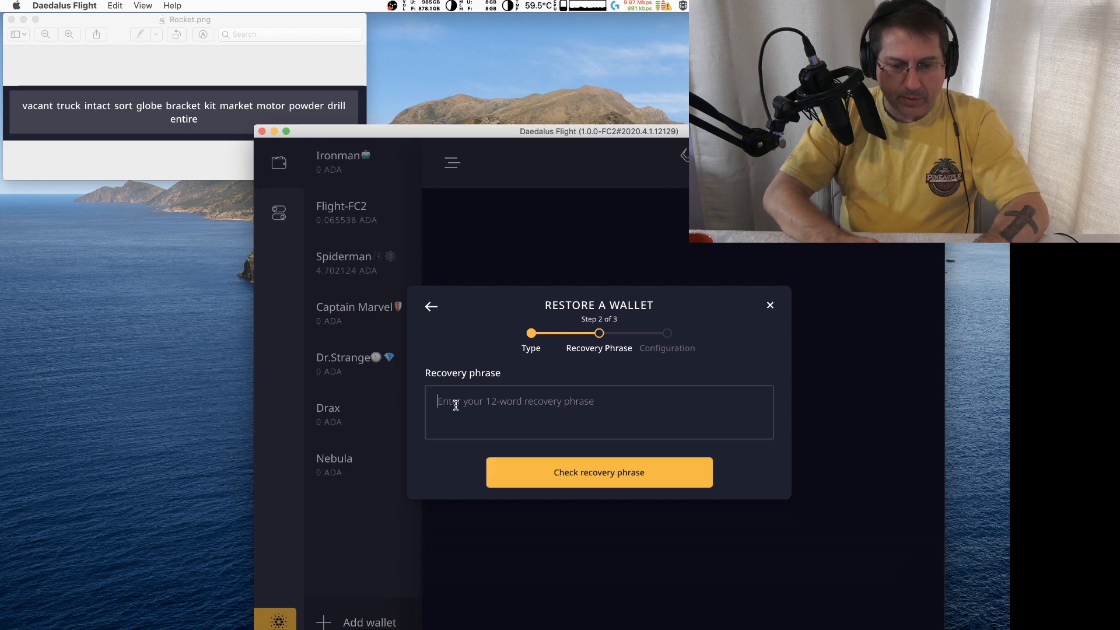
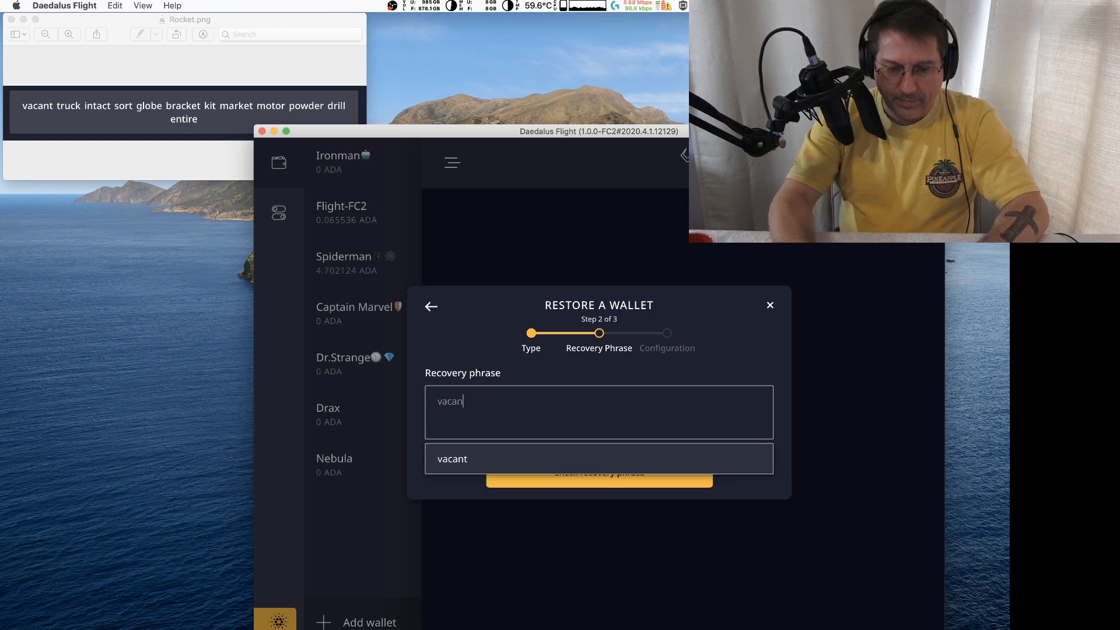
pyautogui.press('Return')
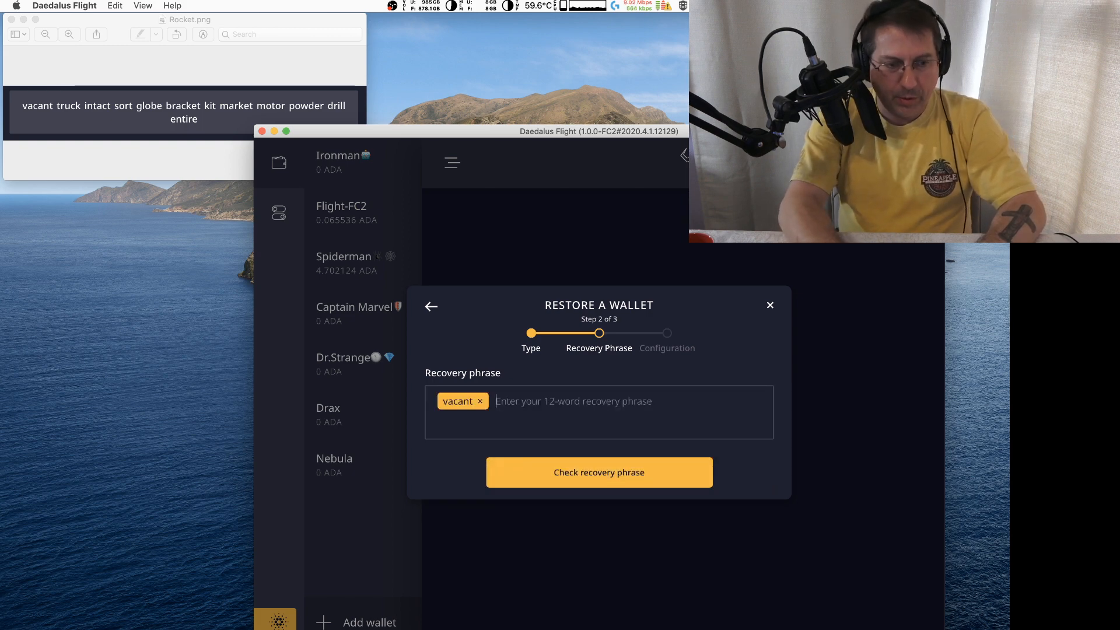
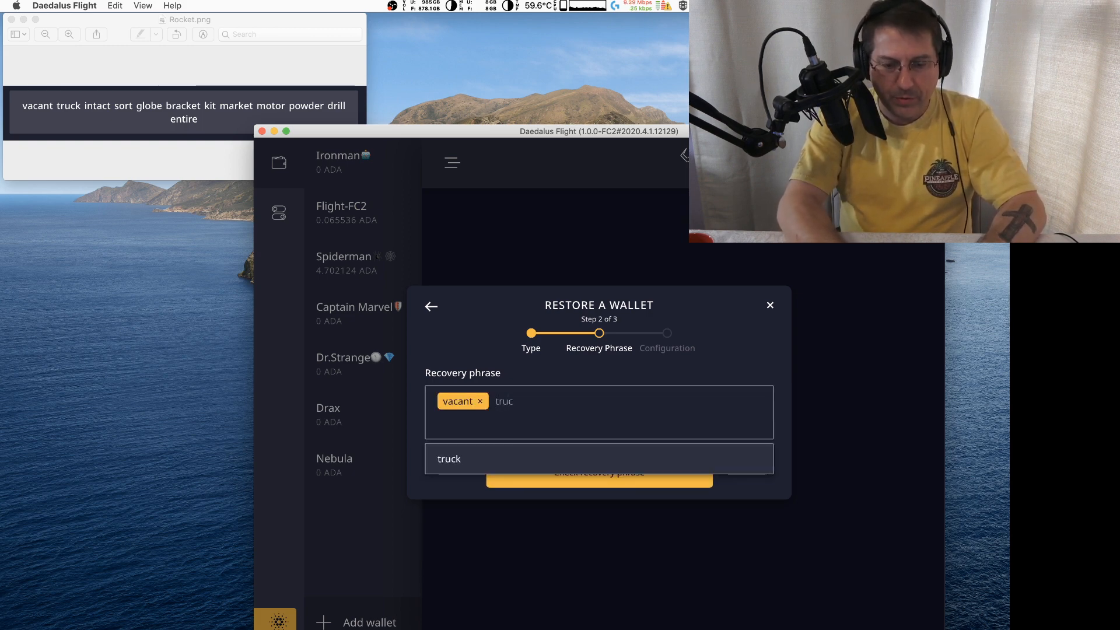
pyautogui.press('Return')
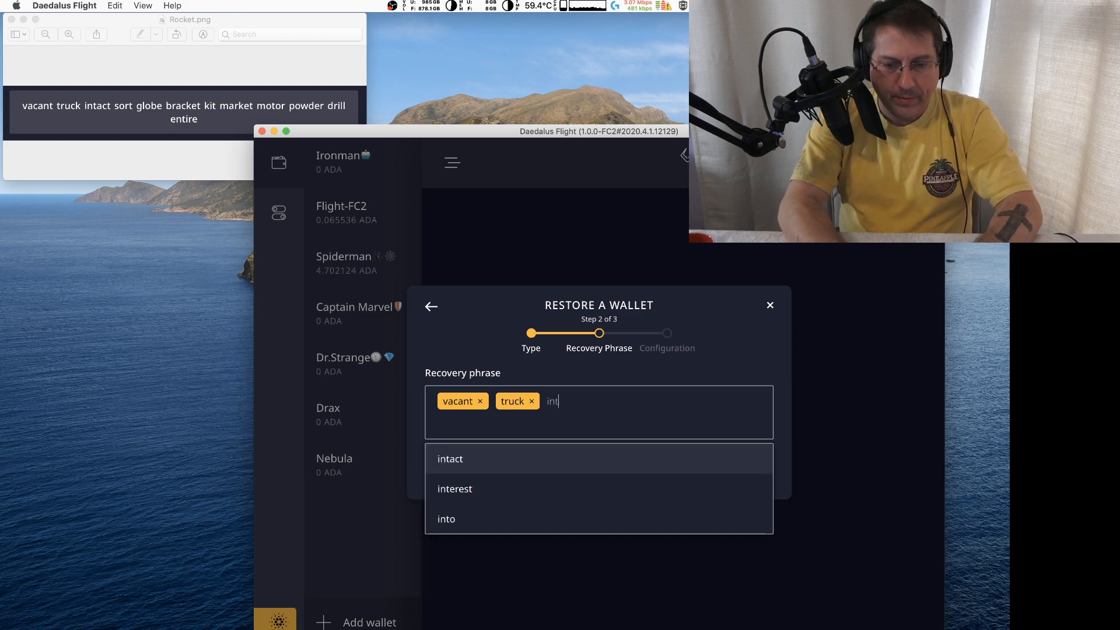
pyautogui.press('Return')
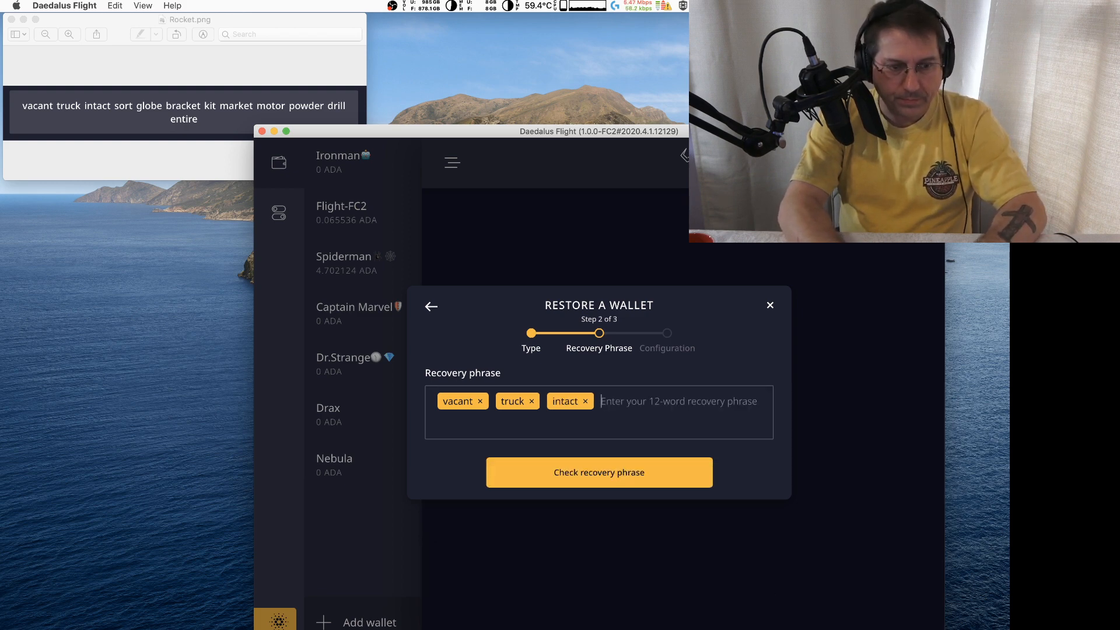
pyautogui.press('Return')
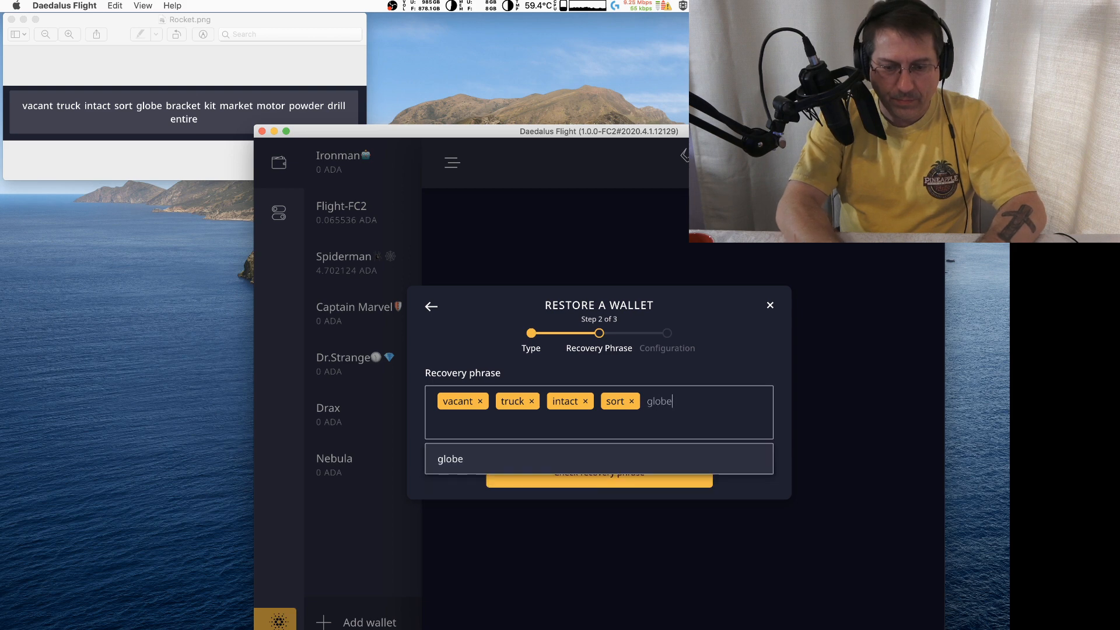
pyautogui.press('Return')
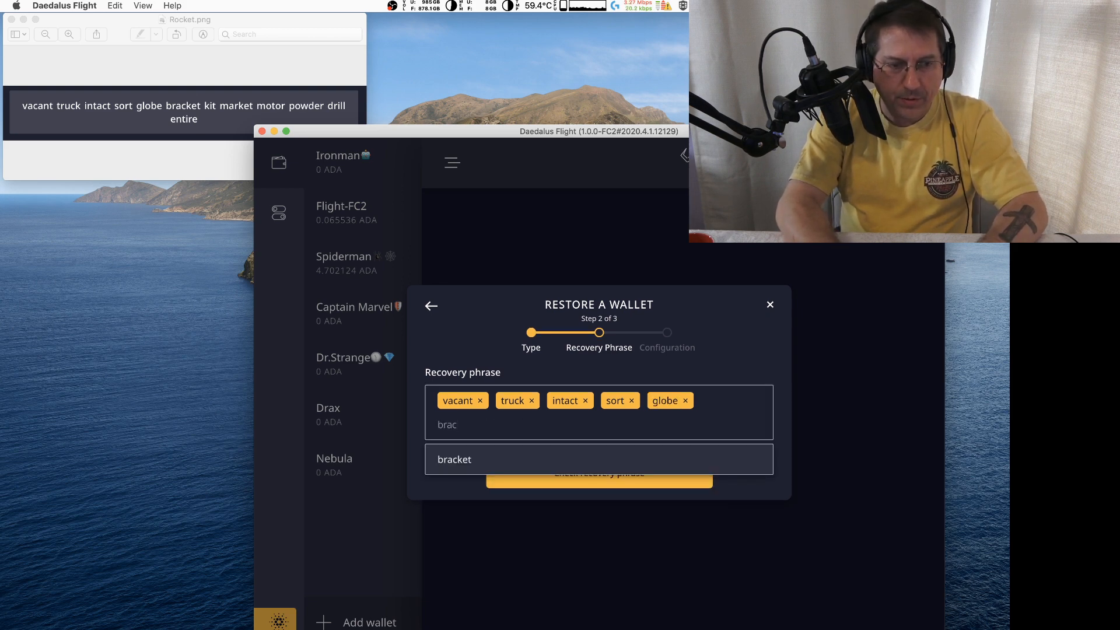
pyautogui.press('Return')
# Enter the remaining six recovery words, correcting a typo in the tenth, and submit the phrase for checking
pyautogui.press('Return')
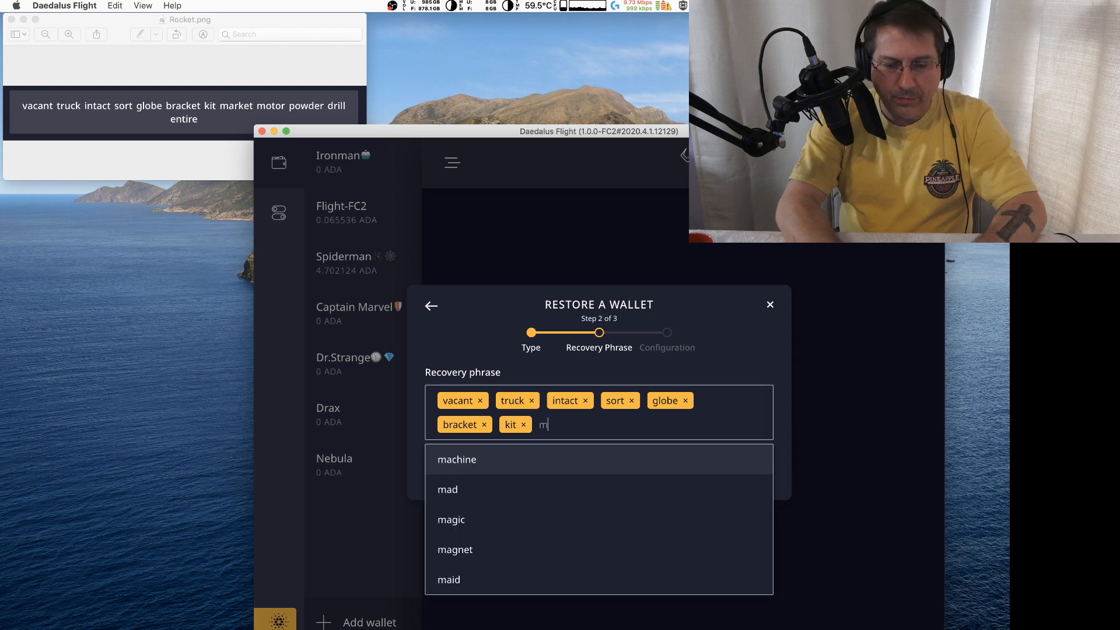
pyautogui.press('Return')
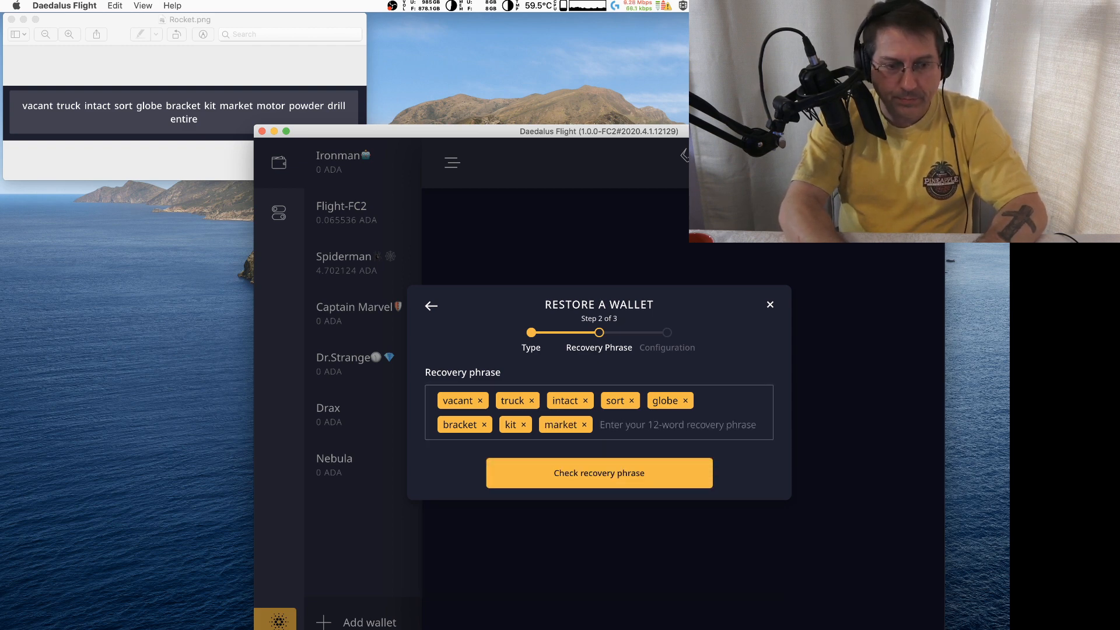
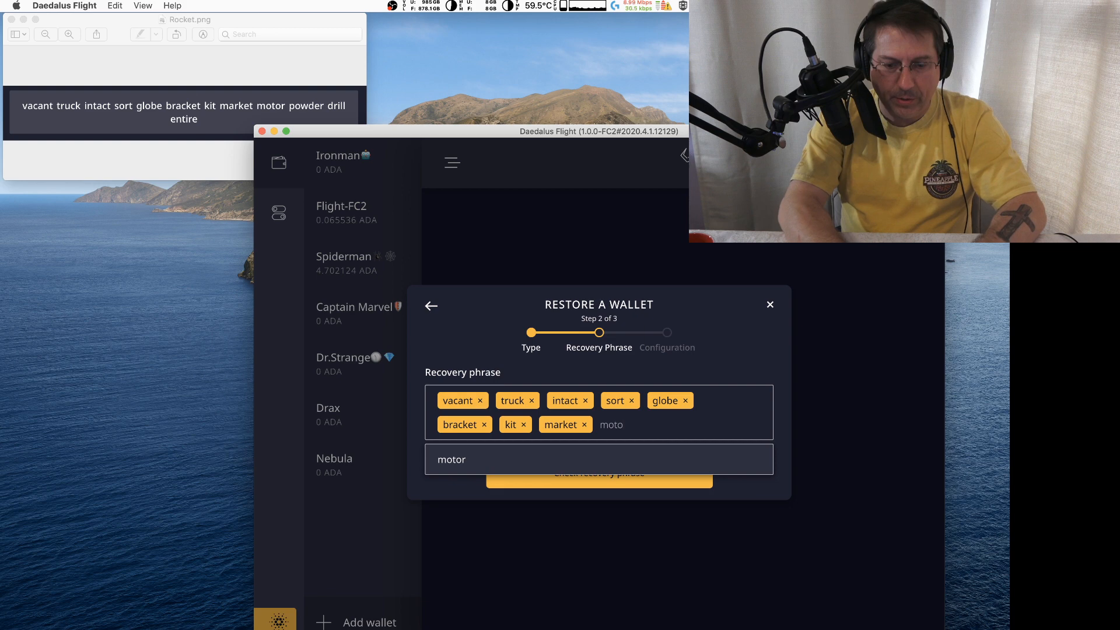
pyautogui.press('Return')
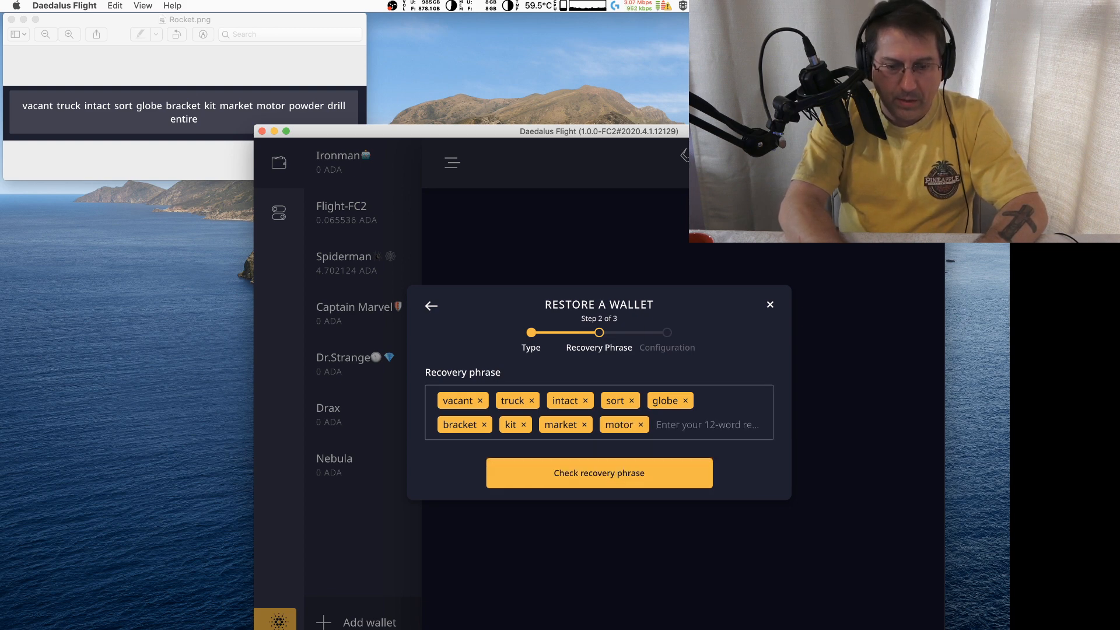
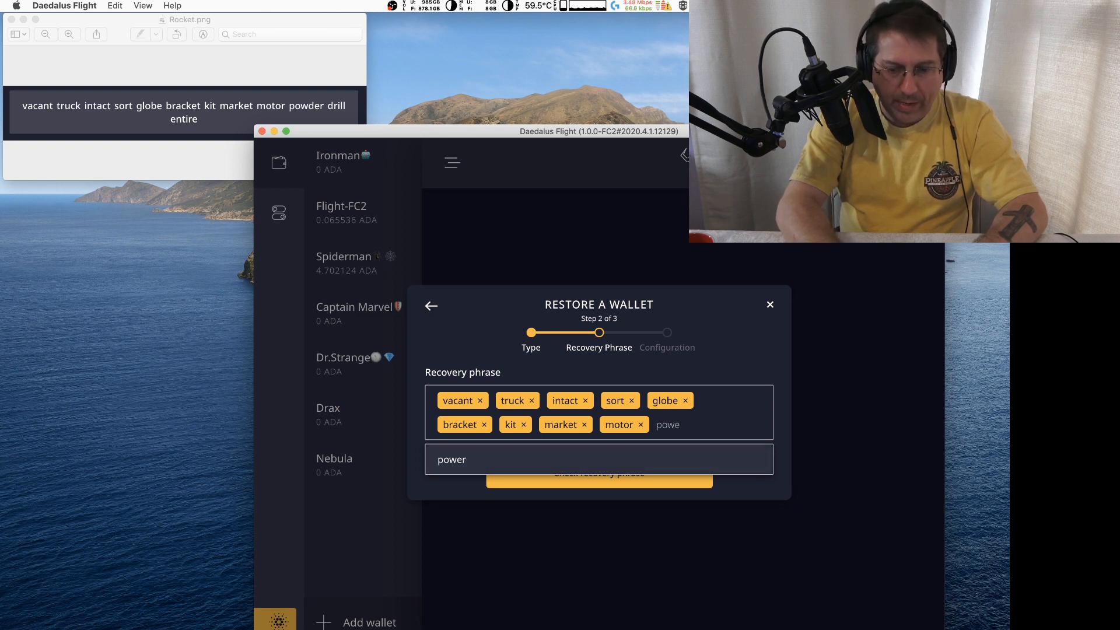
pyautogui.press('Return')
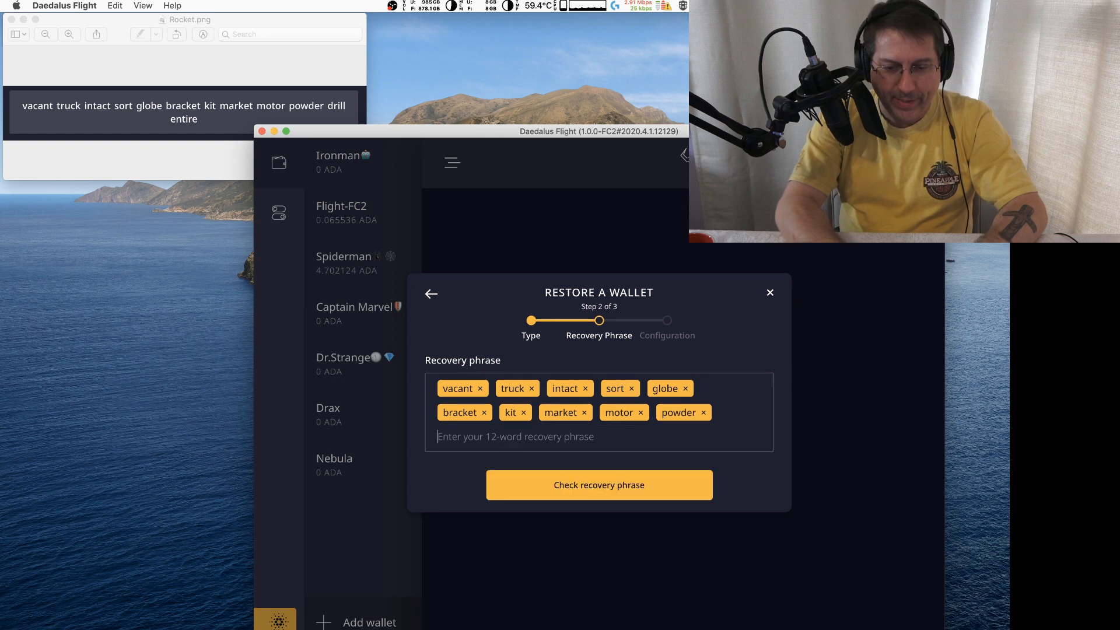
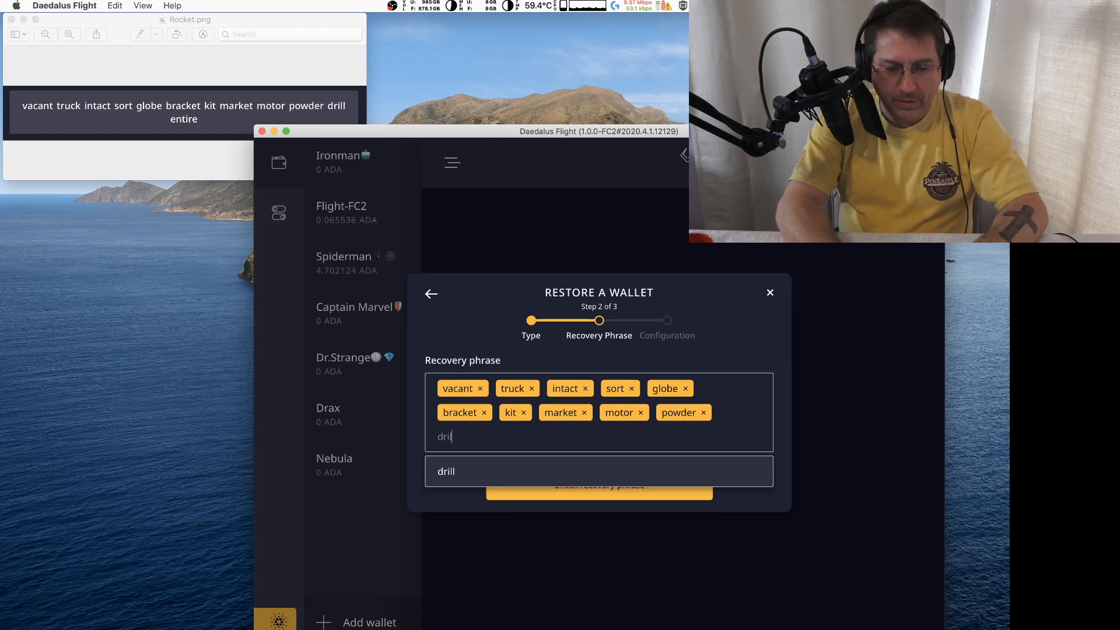
pyautogui.press('Return')
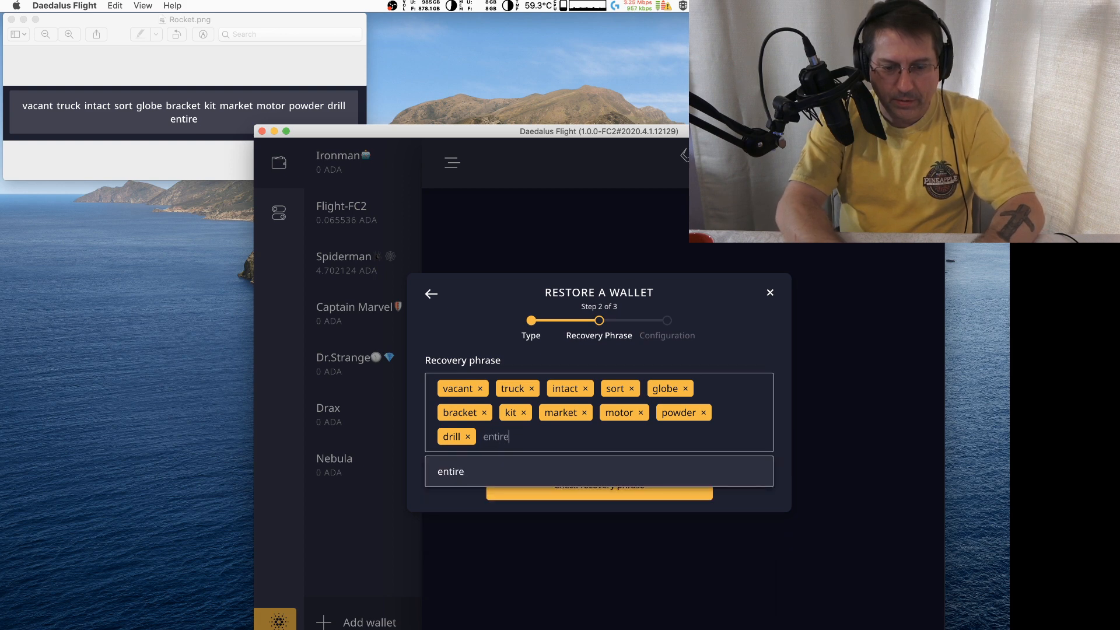
pyautogui.press('Return')
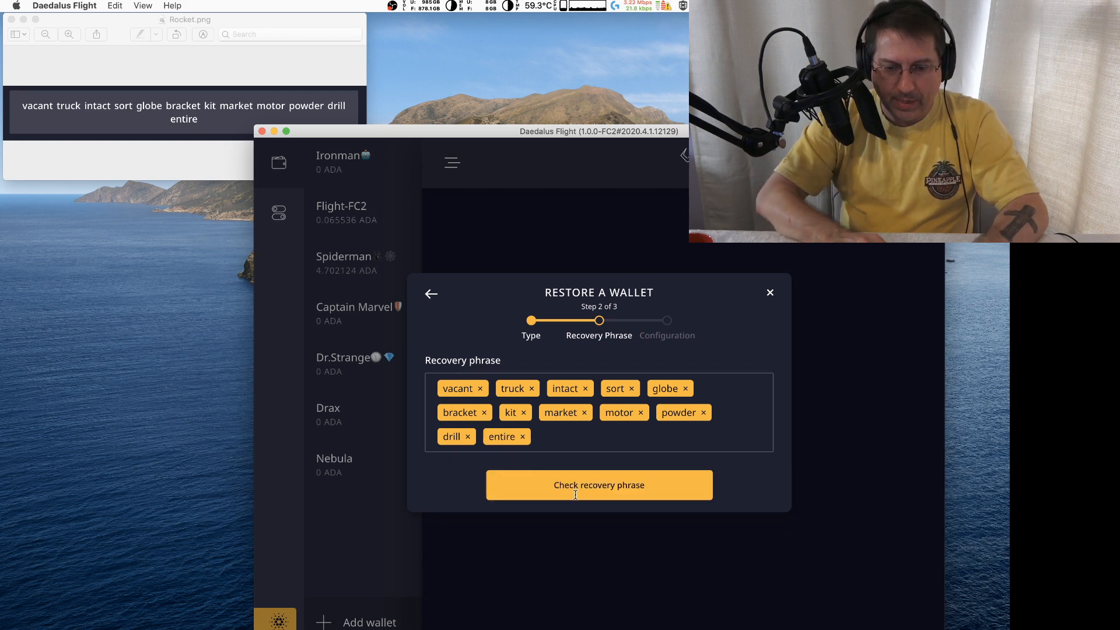
pyautogui.click(575, 493)
# Name the wallet 'Rocket' and enter the spending password plus its confirmation
pyautogui.click(517, 416)
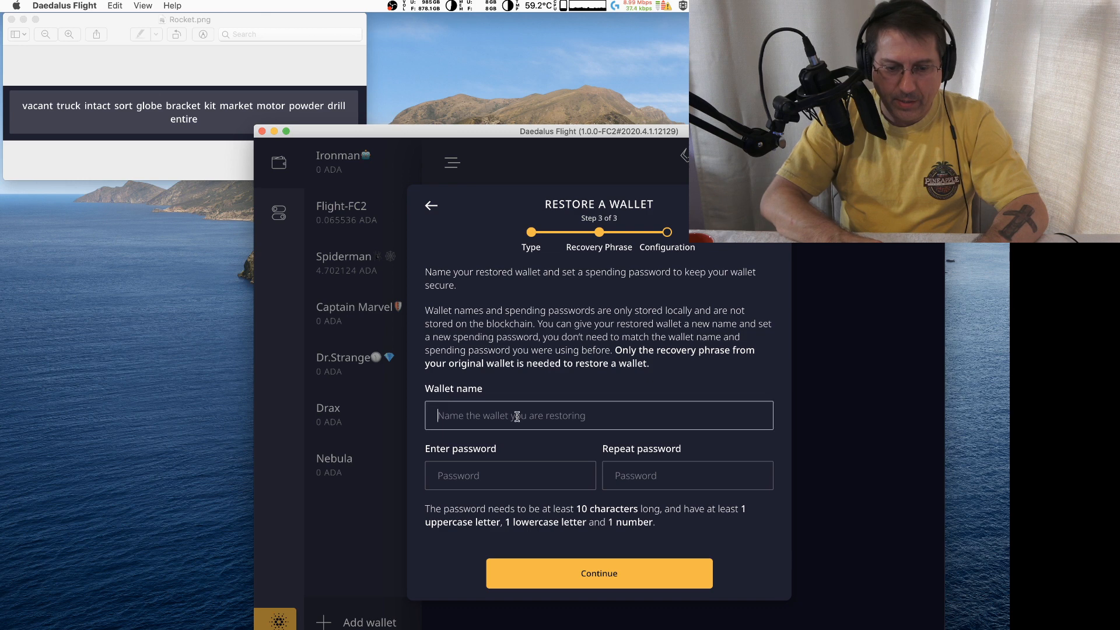
pyautogui.write('R')
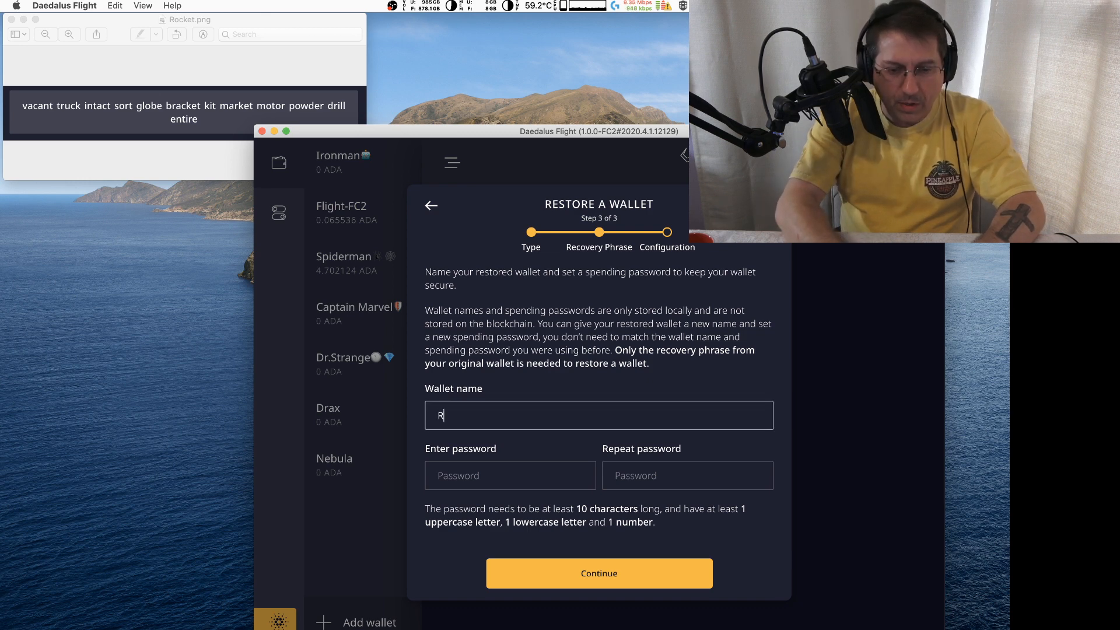
pyautogui.write('ocke')
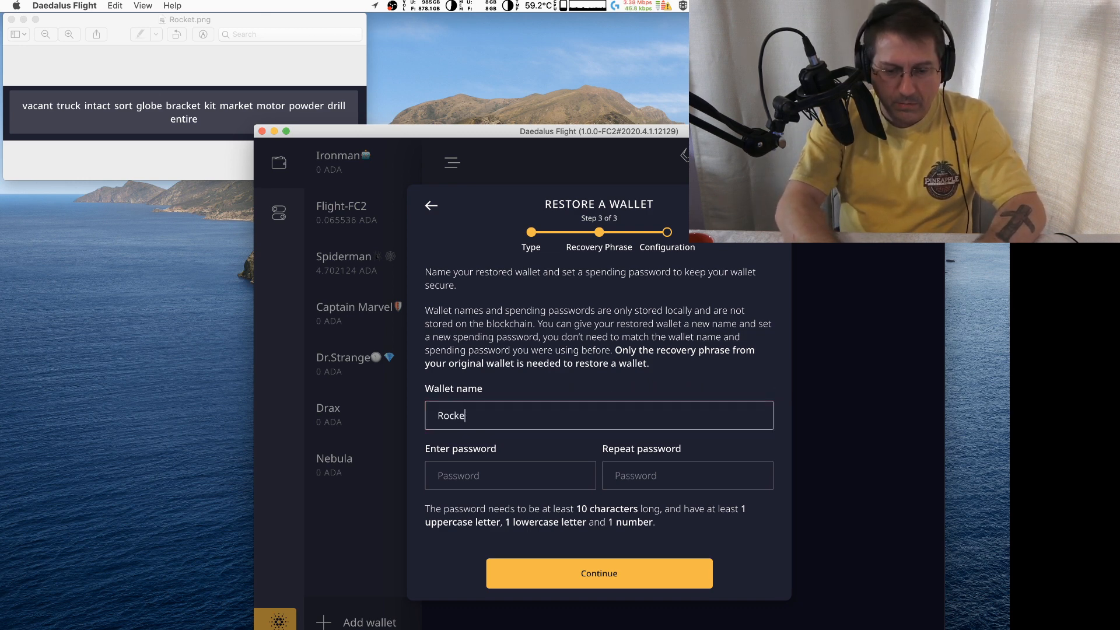
pyautogui.write('t')
pyautogui.click(487, 476)
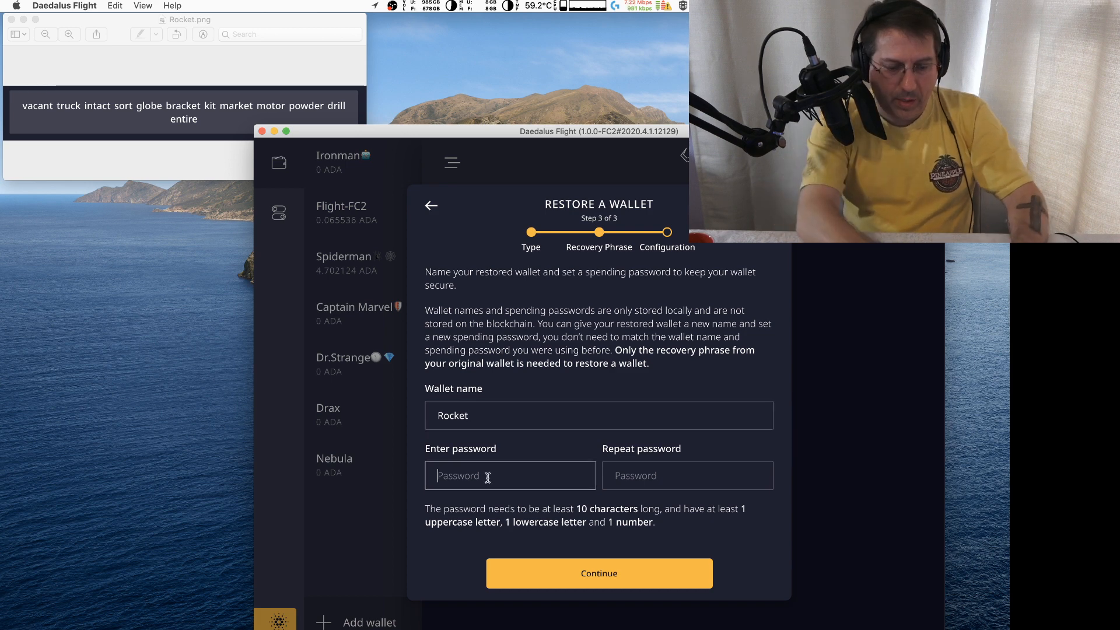
pyautogui.write('•••')
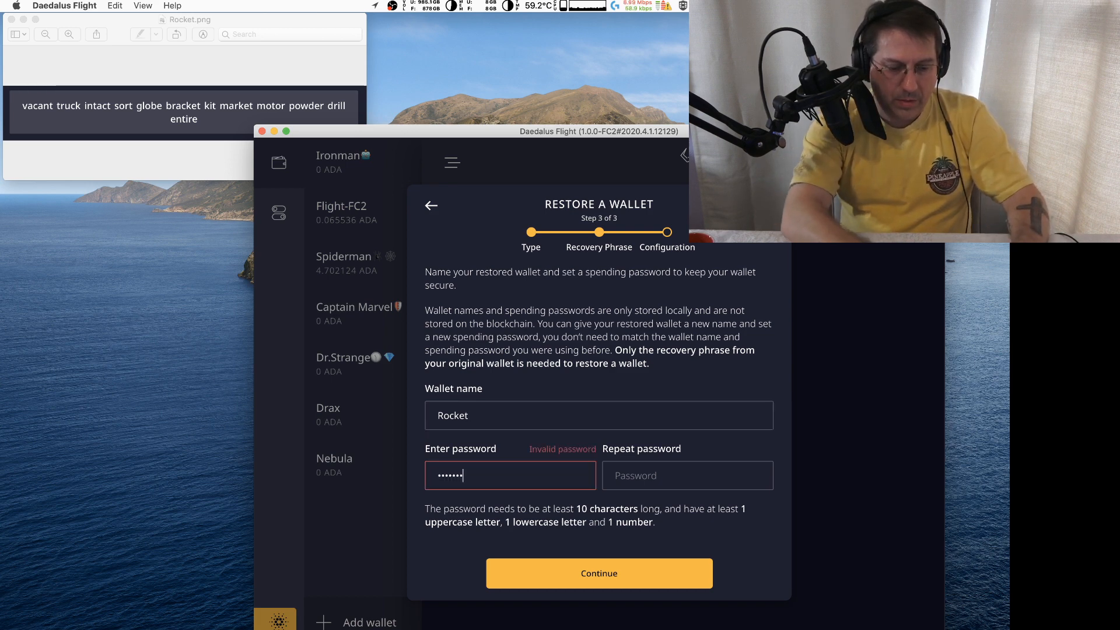
pyautogui.write('••')
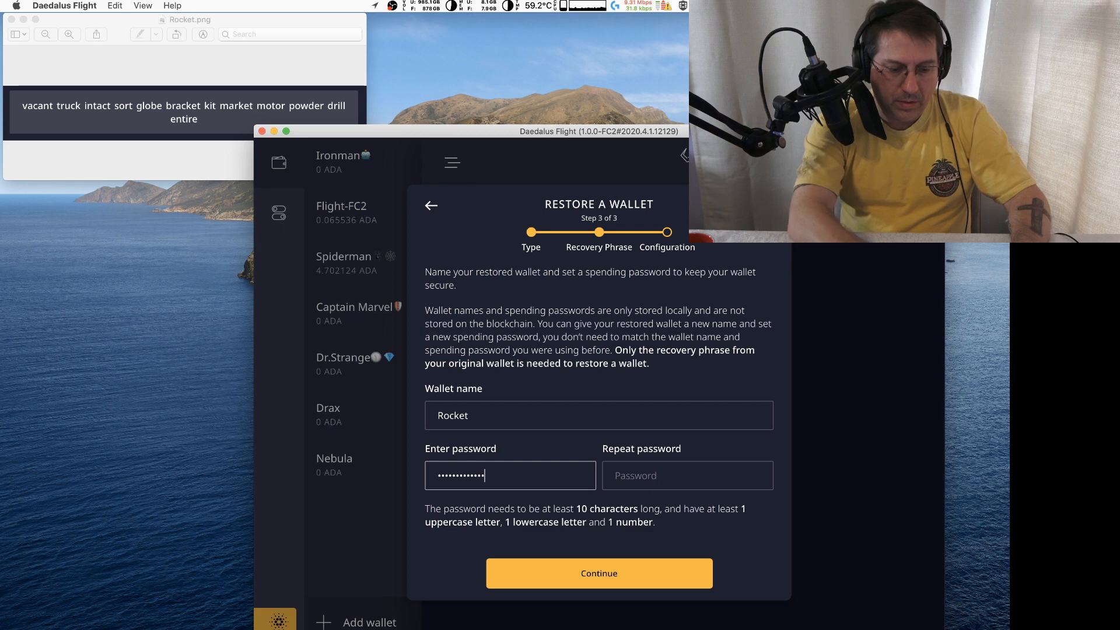
pyautogui.press('Tab')
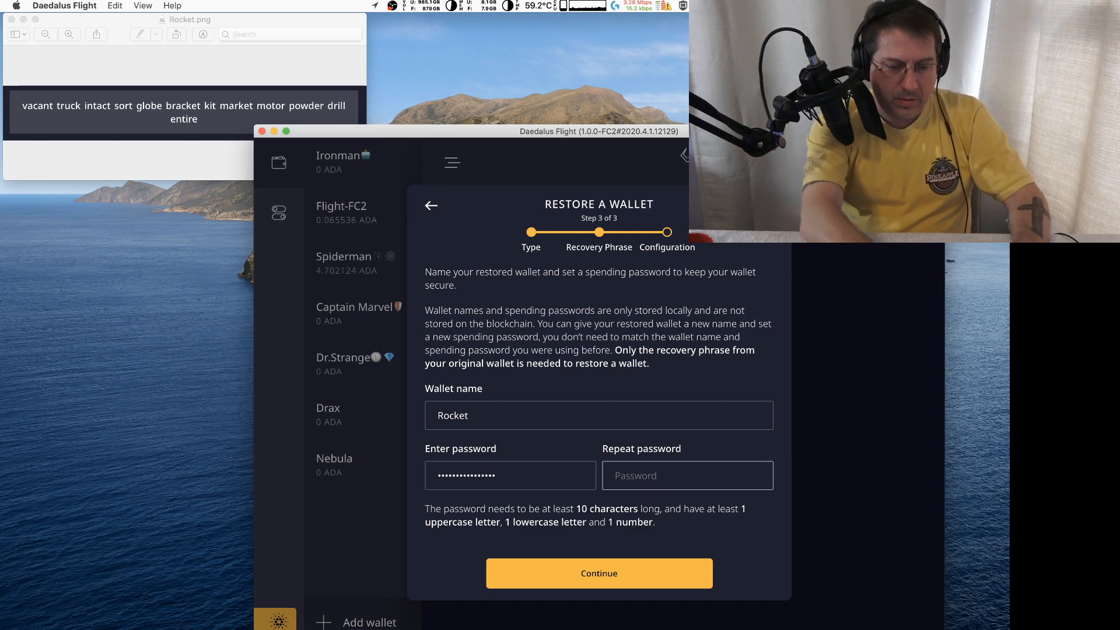
pyautogui.write('•••••••••')
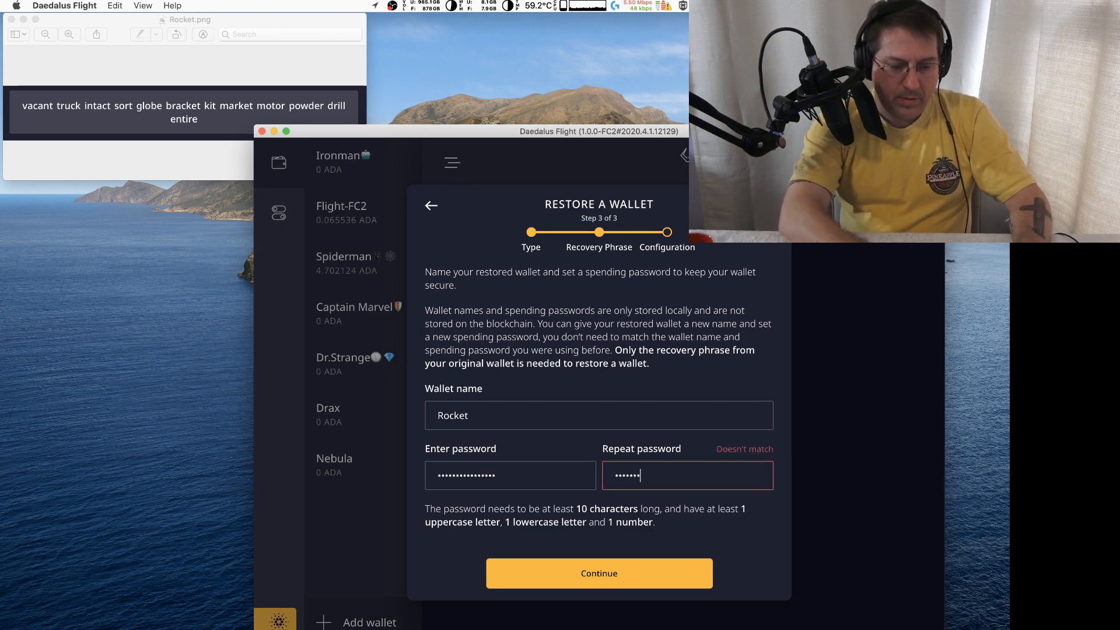
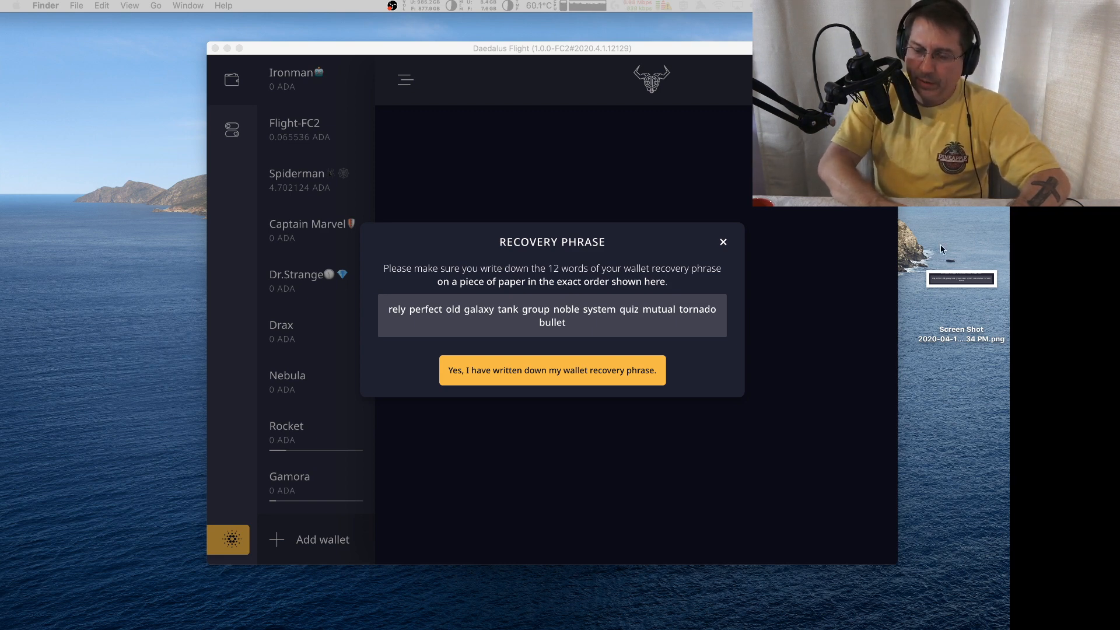
# Open the recovery-phrase screenshot in Preview beside the wallet and confirm the phrase is written down
pyautogui.doubleClick(960, 290)
pyautogui.moveTo(441, 52); pyautogui.dragTo(483, 97)
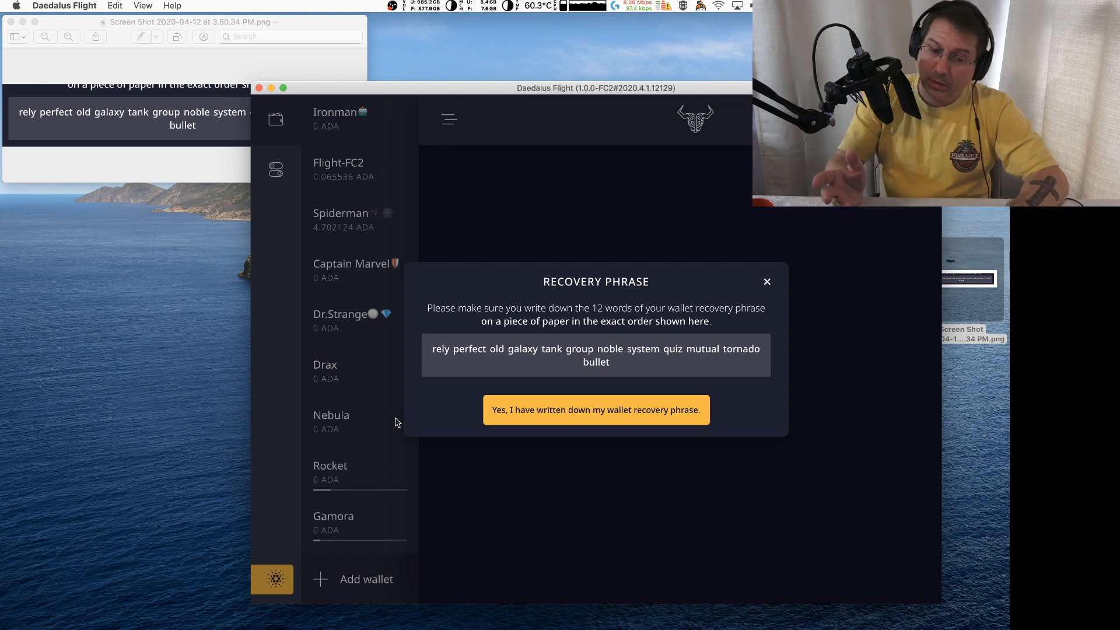
pyautogui.click(593, 411)
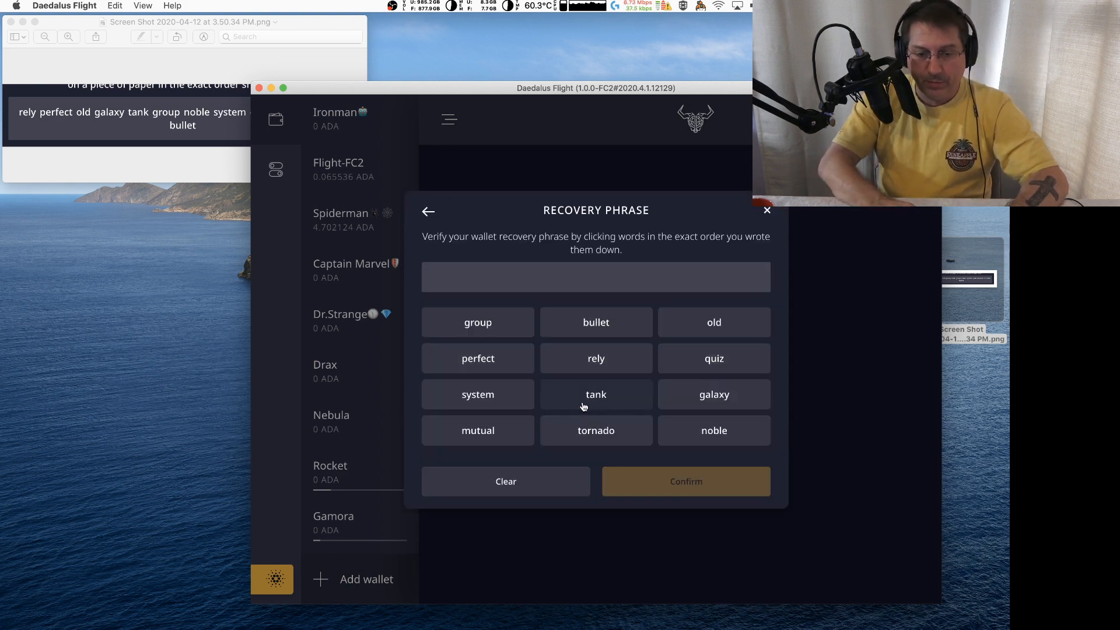
# Uncover the screenshot and pick the first six recovery-phrase words in order
pyautogui.moveTo(571, 89); pyautogui.dragTo(690, 96)
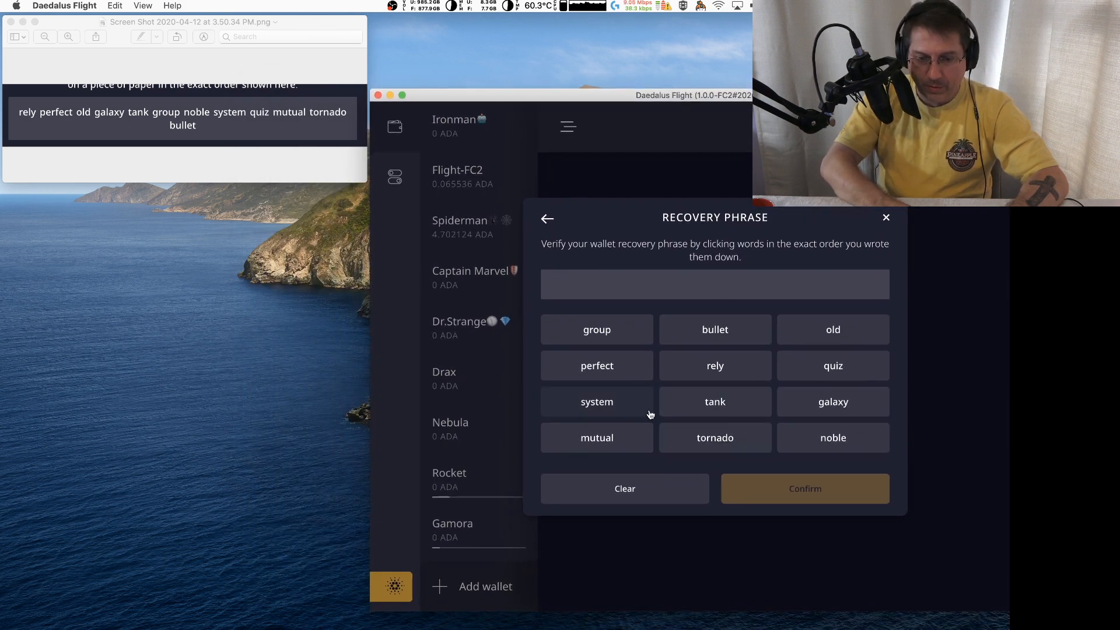
pyautogui.click(731, 371)
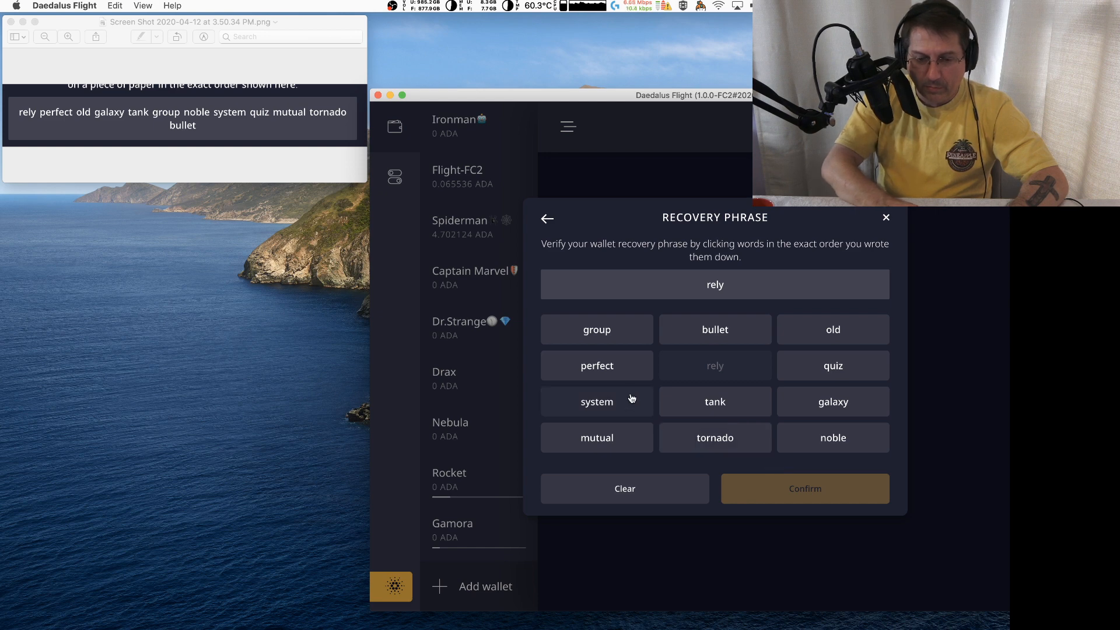
pyautogui.click(626, 365)
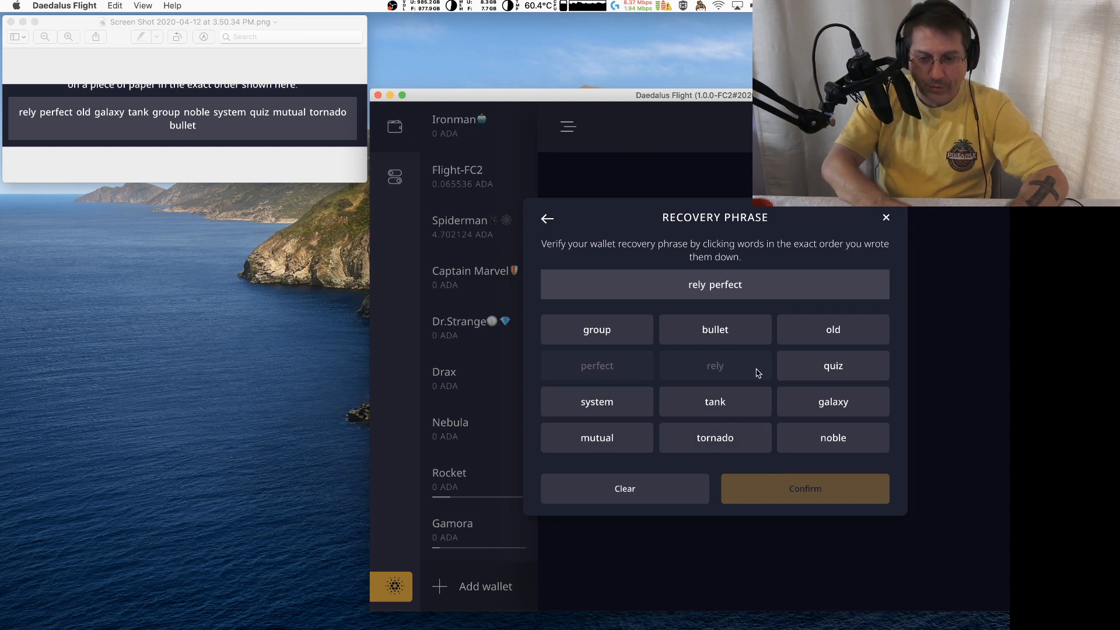
pyautogui.click(847, 336)
pyautogui.click(843, 407)
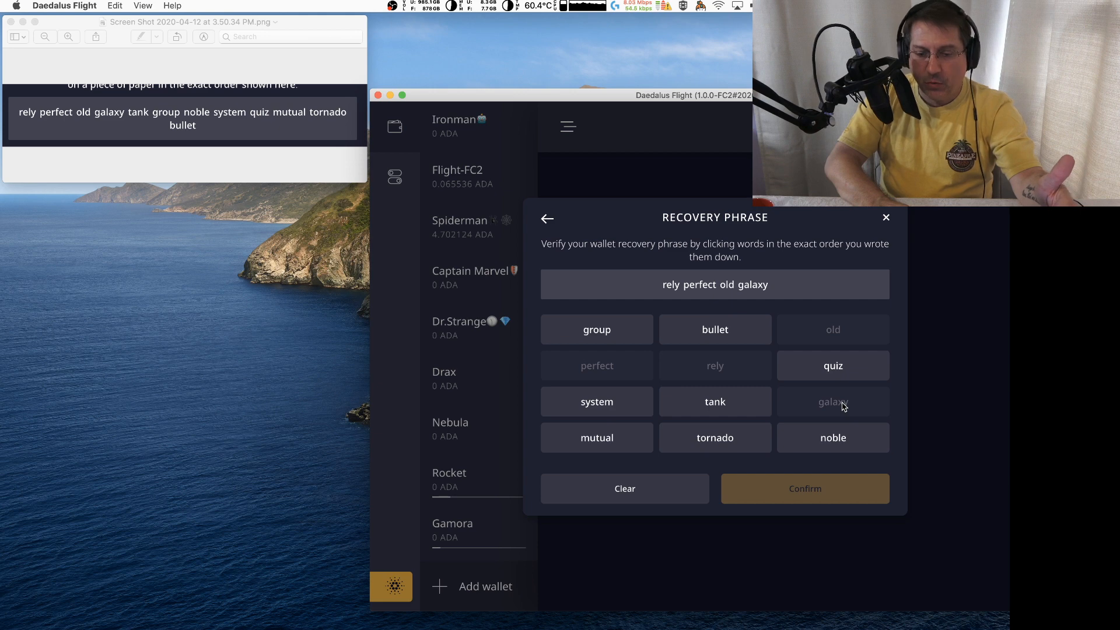
pyautogui.click(740, 408)
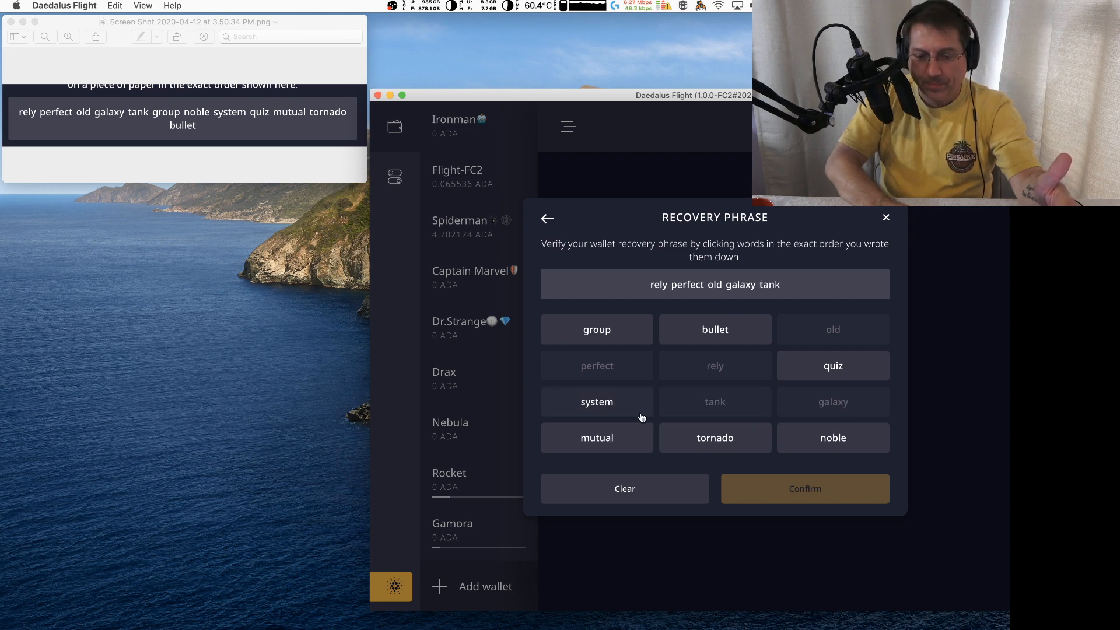
pyautogui.click(630, 333)
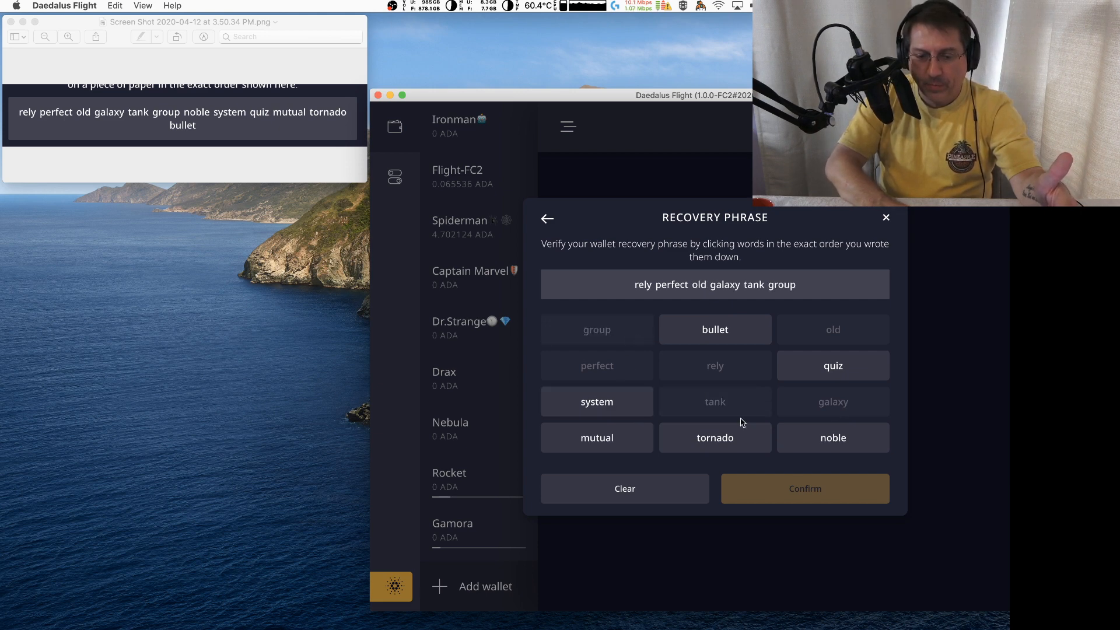
# Pick the seventh through twelfth words to complete the phrase
pyautogui.click(831, 453)
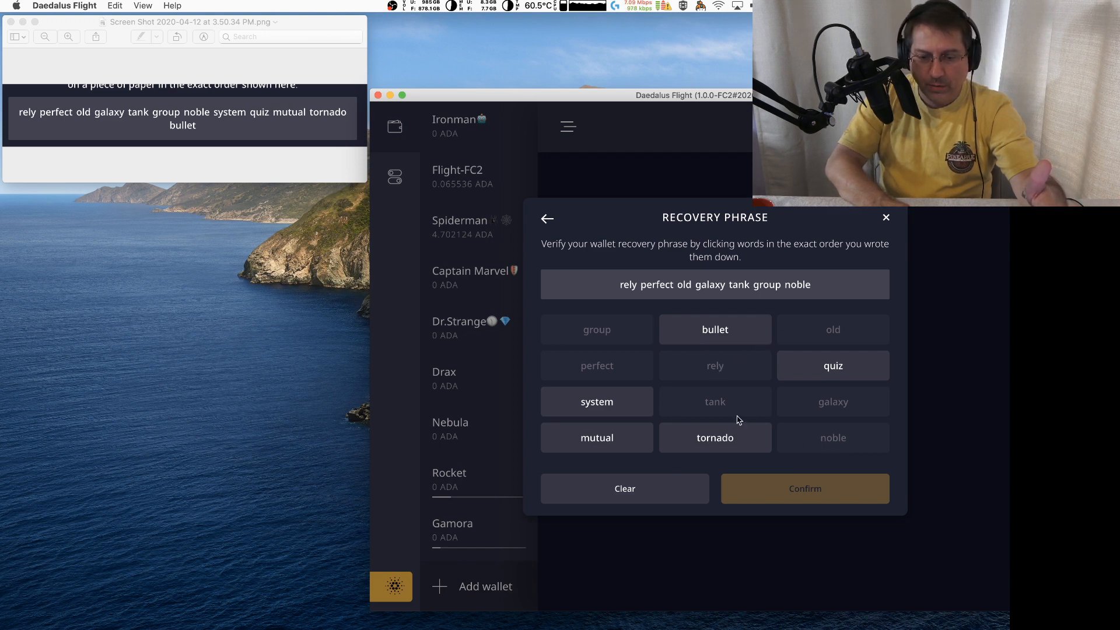
pyautogui.click(635, 404)
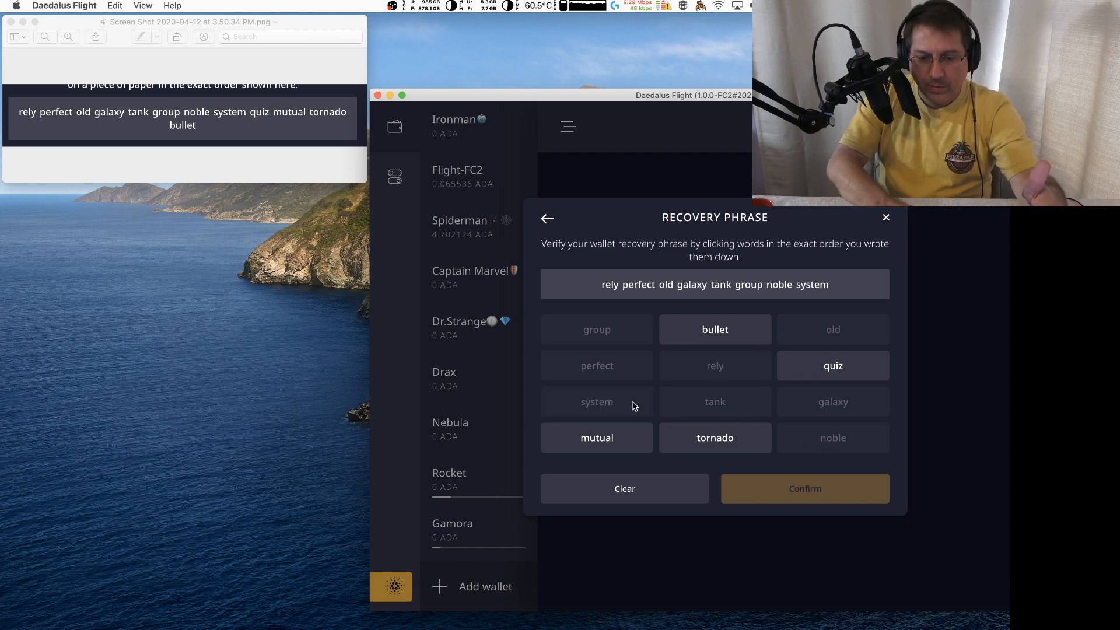
pyautogui.click(844, 370)
pyautogui.click(623, 443)
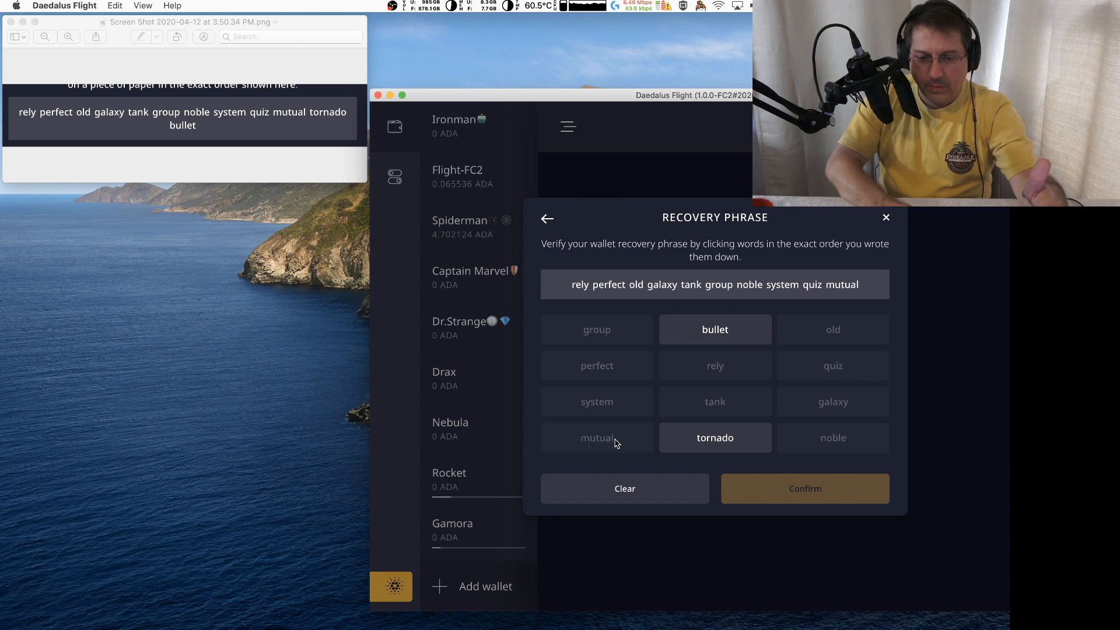
pyautogui.click(703, 440)
pyautogui.click(727, 323)
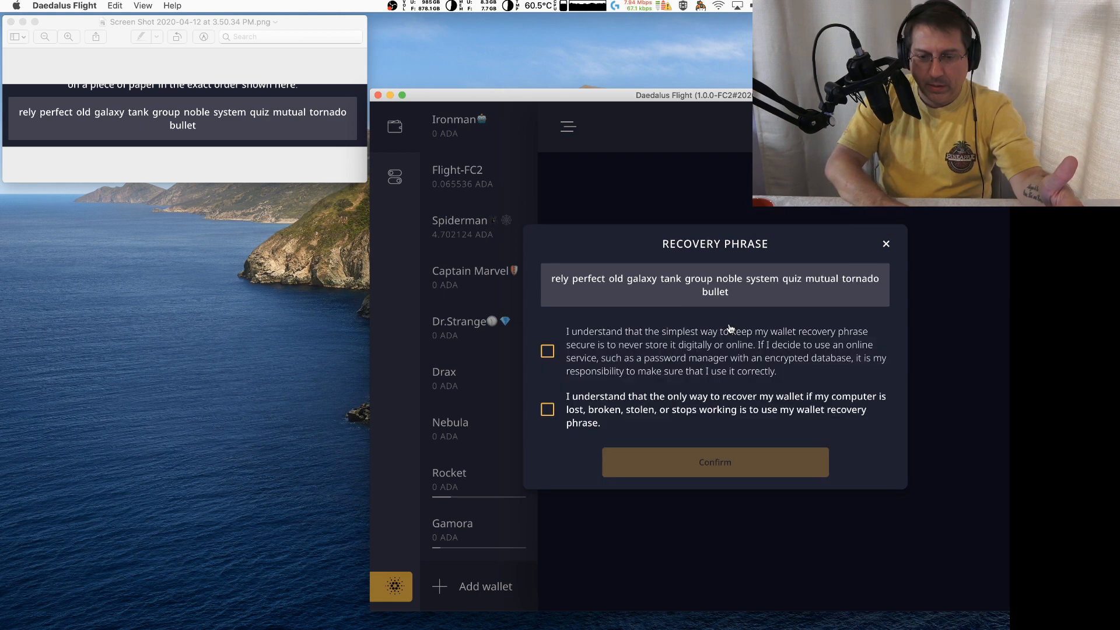
# Tick the no-digital-storage and only-recovery-route acknowledgements and confirm the Groot wallet
pyautogui.click(547, 351)
pyautogui.click(548, 409)
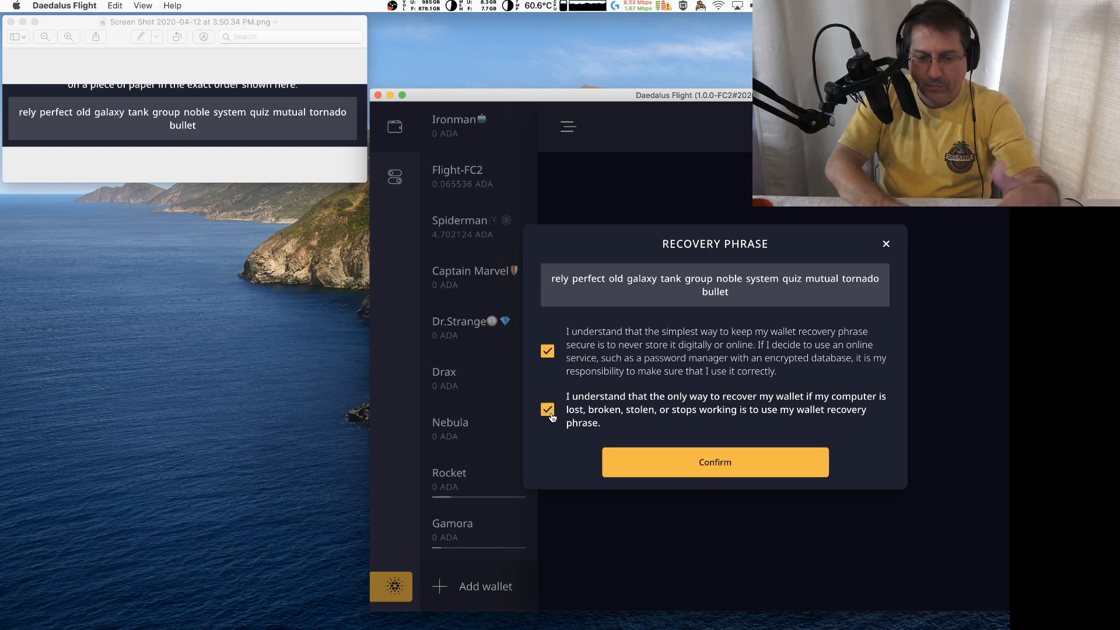
pyautogui.click(723, 458)
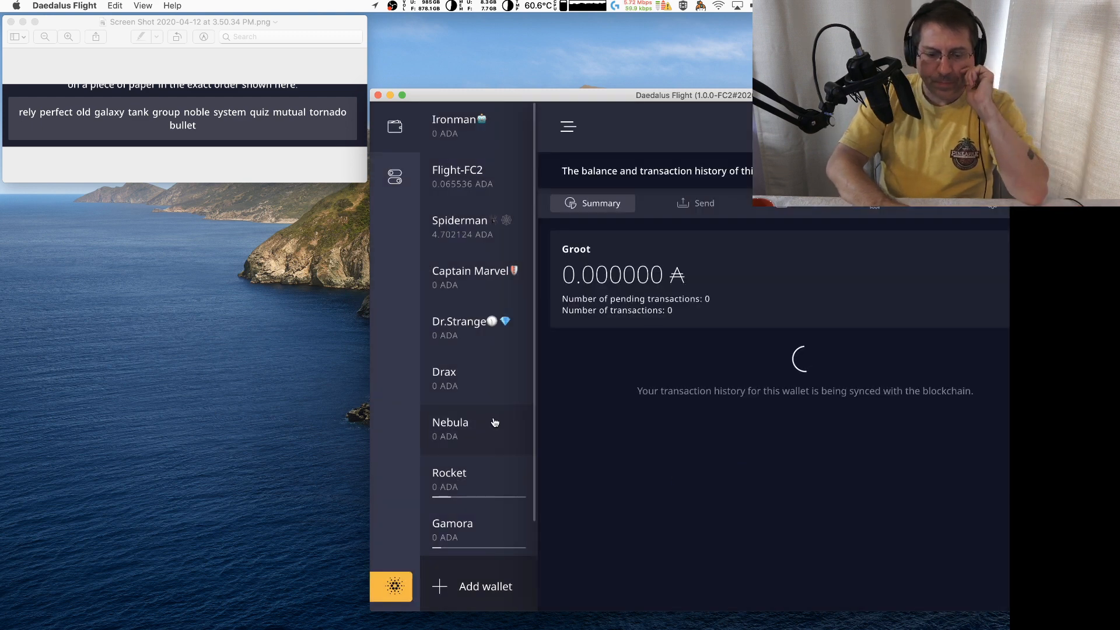
# Browse the wallet list, viewing Rocket and Gamora before returning to Groot
pyautogui.scroll(-2, 493, 421)
pyautogui.scroll(2, 494, 423)
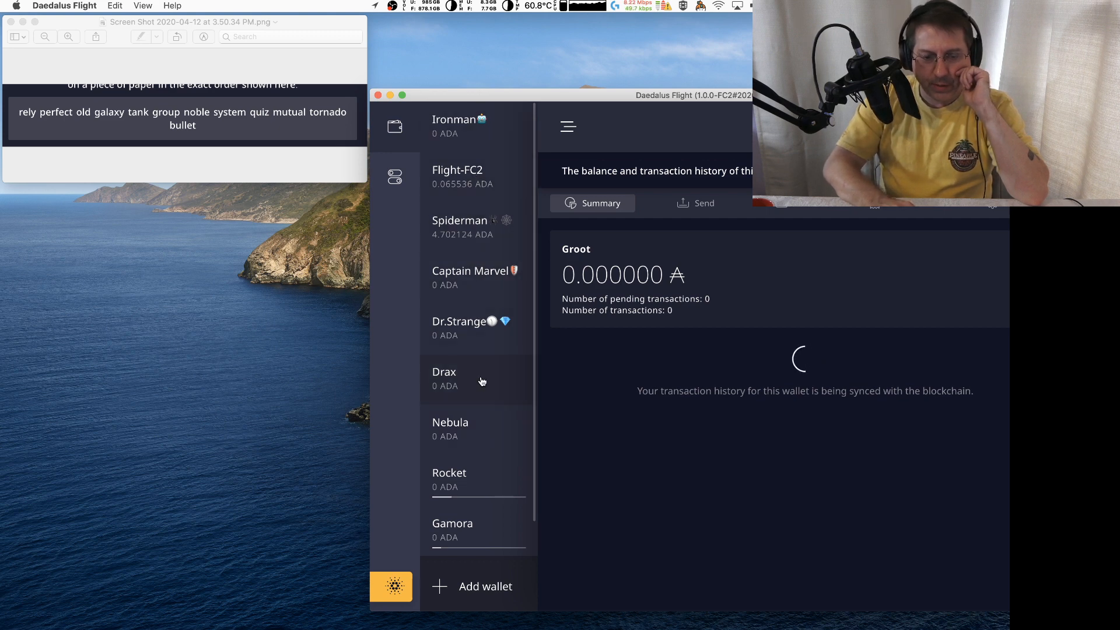
pyautogui.scroll(-2, 481, 381)
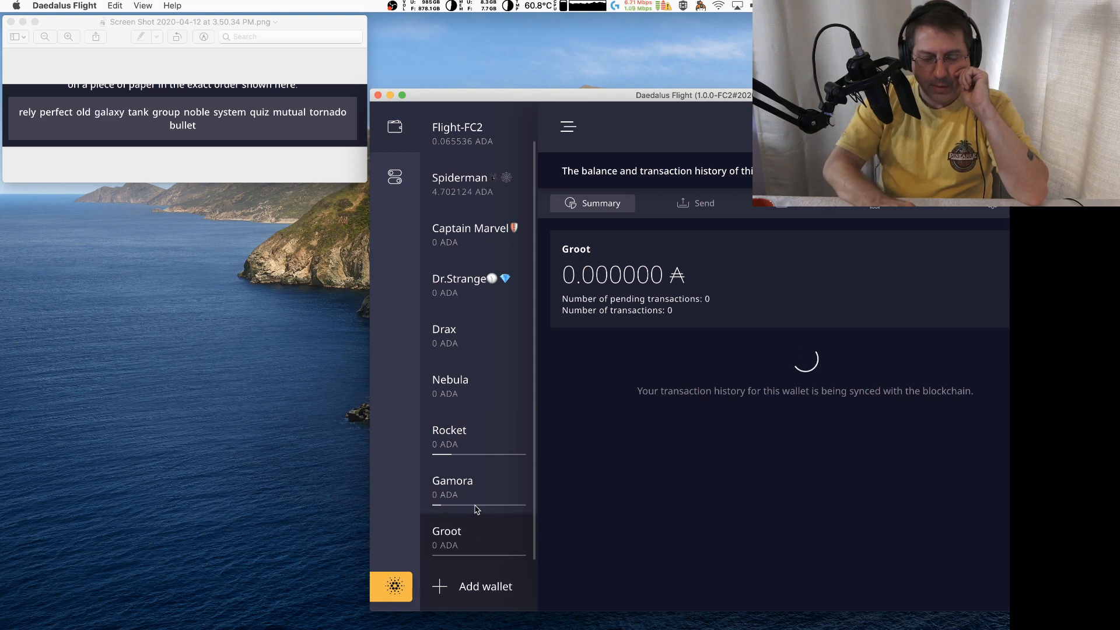
pyautogui.click(483, 443)
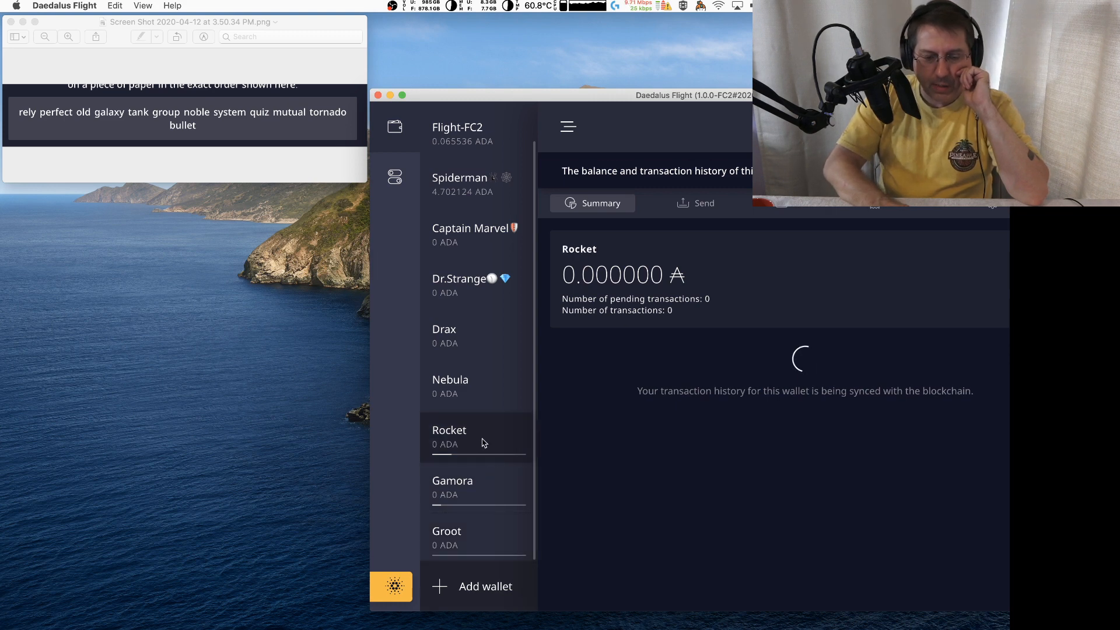
pyautogui.click(482, 481)
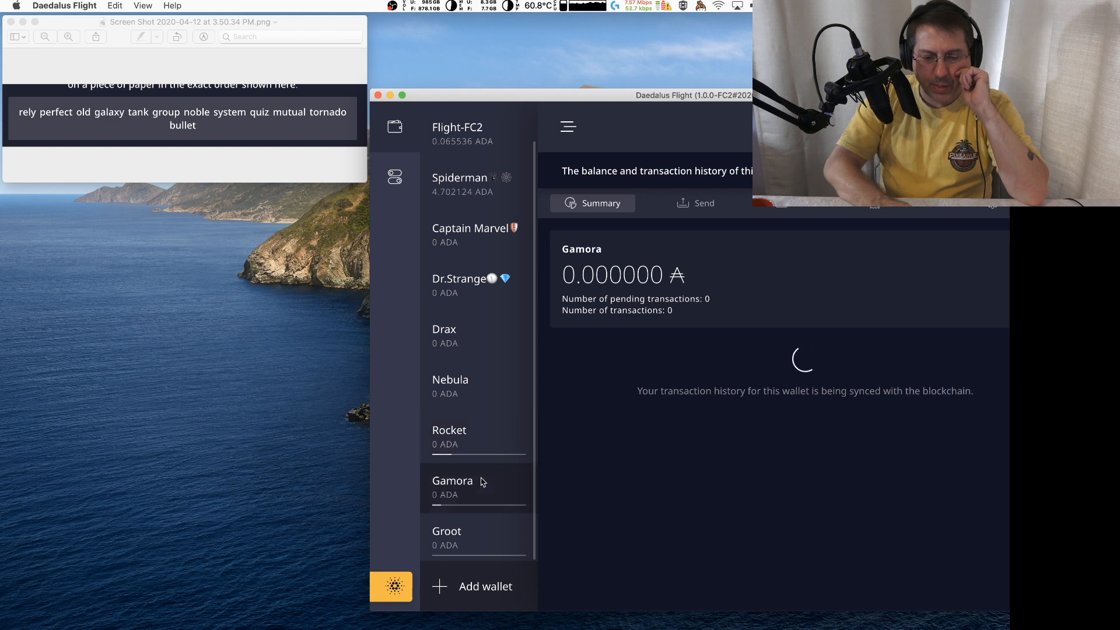
pyautogui.click(479, 532)
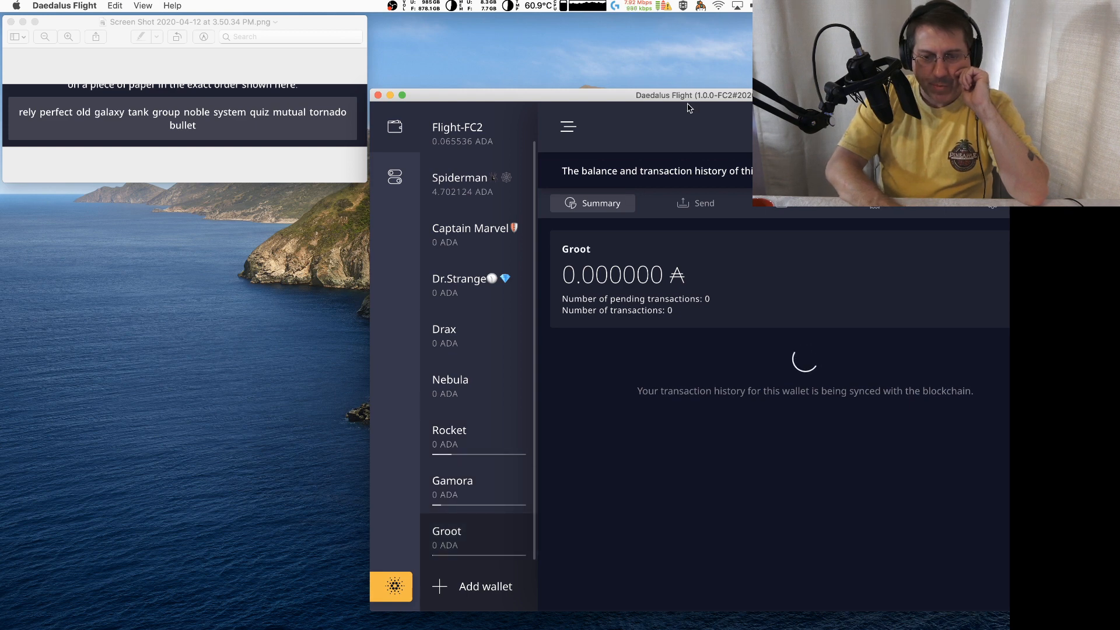
# Reposition the wallet window and close the recovery-phrase screenshot in Preview
pyautogui.moveTo(690, 103); pyautogui.dragTo(544, 78)
pyautogui.scroll(2, 376, 313)
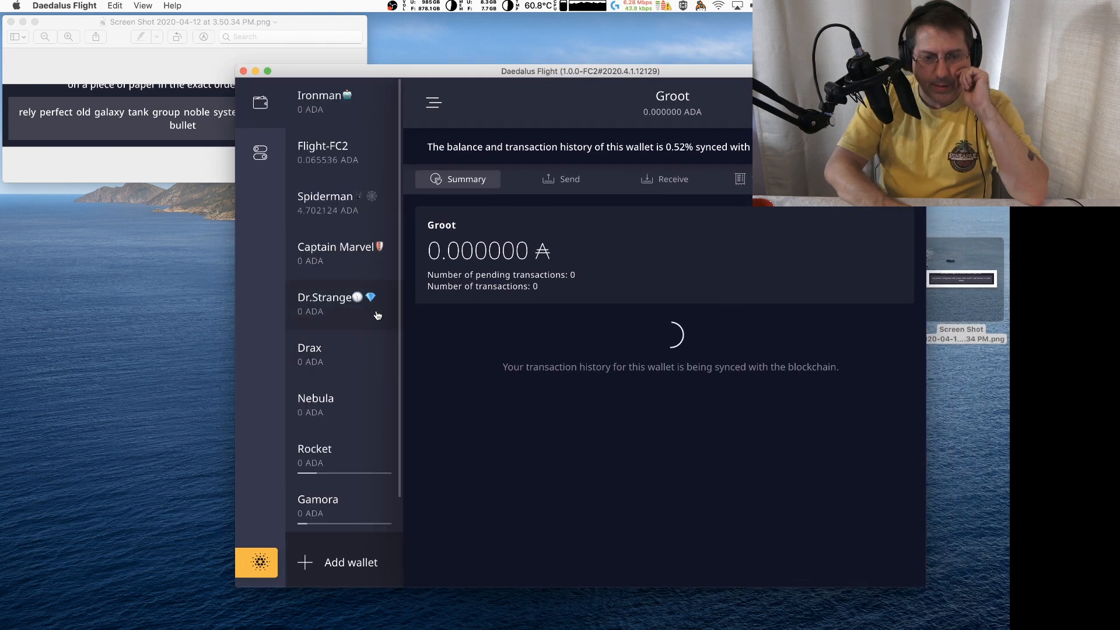
pyautogui.scroll(-1, 376, 315)
pyautogui.scroll(1, 376, 315)
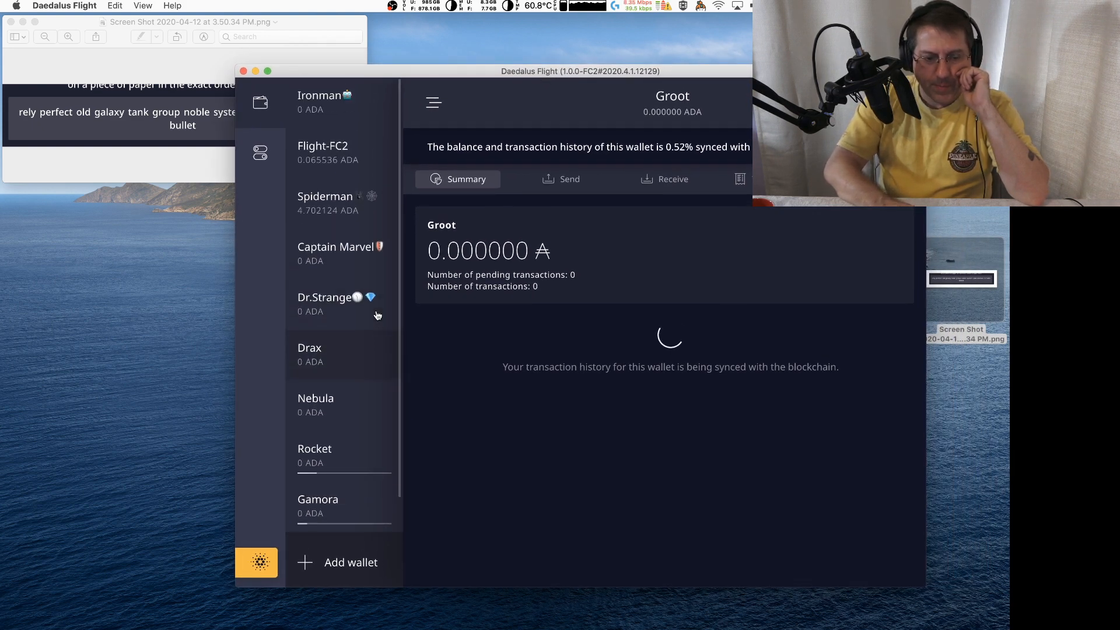
pyautogui.click(49, 24)
pyautogui.click(11, 22)
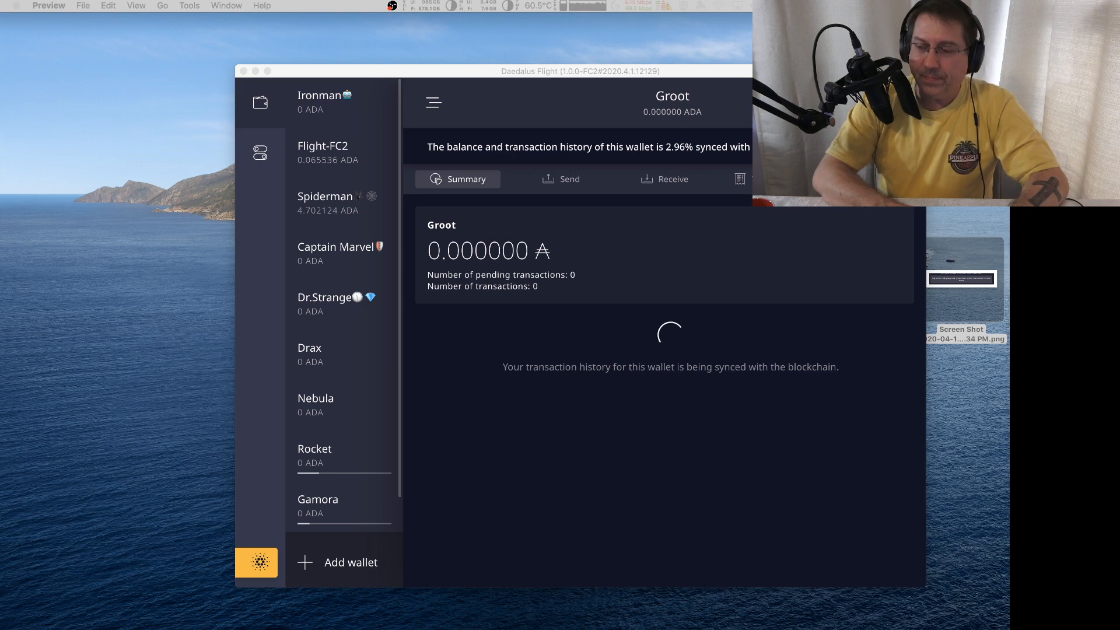
# Compare sync progress across the Rocket, Gamora and Groot wallets
pyautogui.scroll(-2, 324, 345)
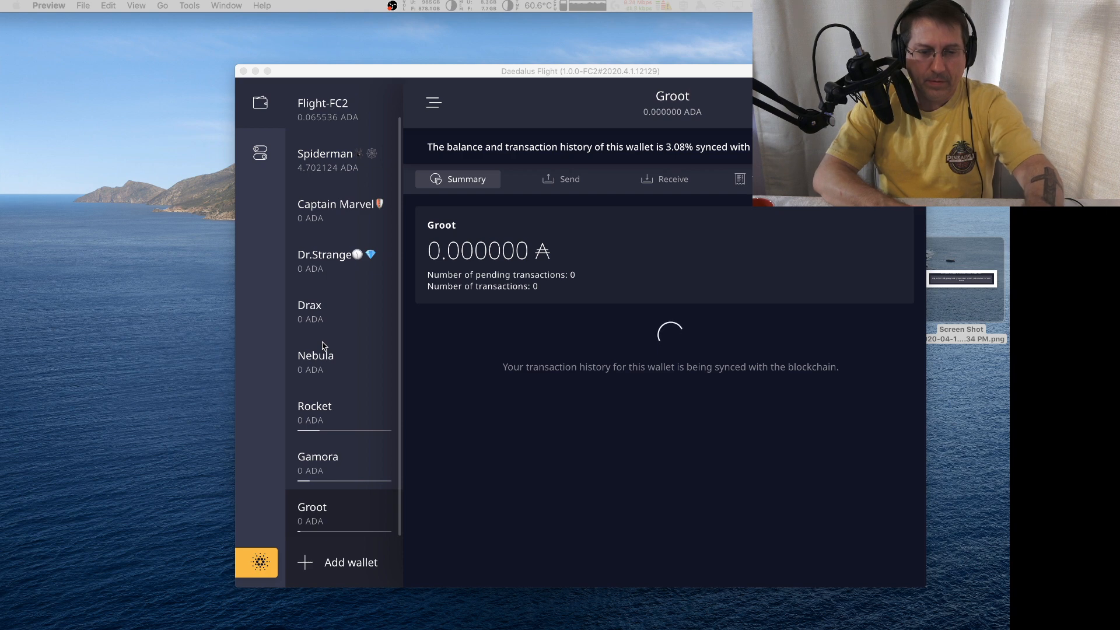
pyautogui.scroll(2, 317, 382)
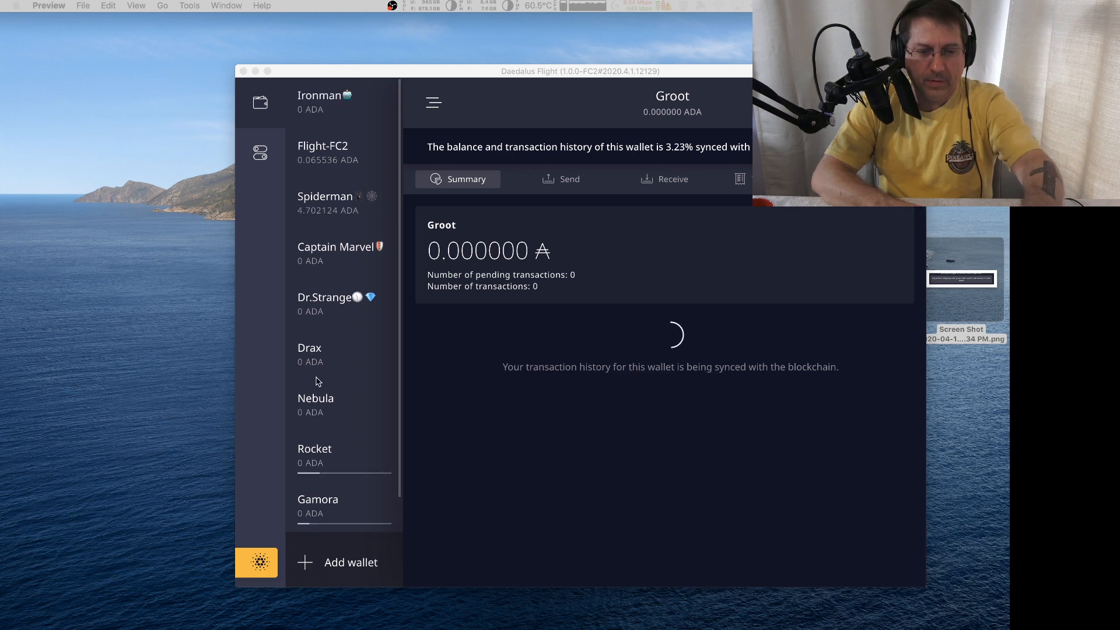
pyautogui.scroll(-2, 318, 382)
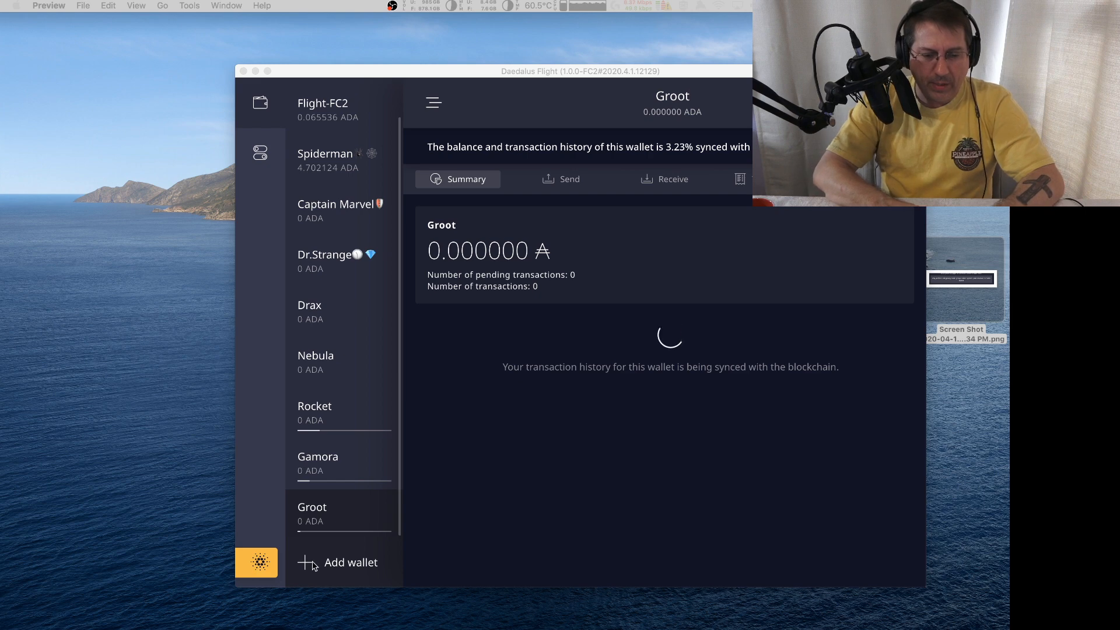
pyautogui.click(342, 413)
pyautogui.click(341, 413)
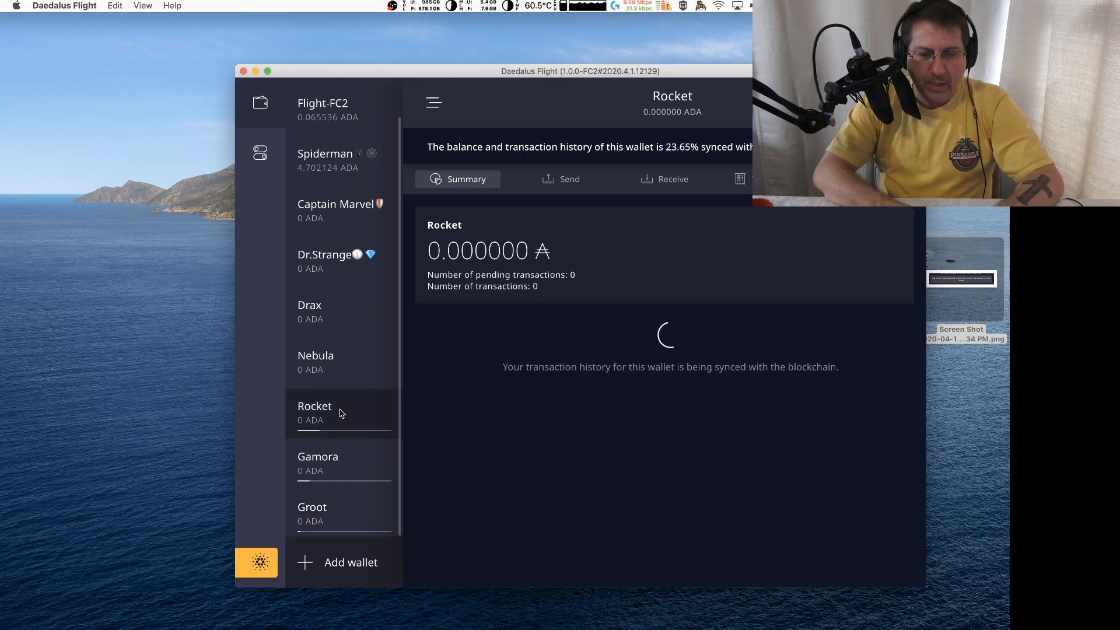
pyautogui.click(336, 471)
pyautogui.click(338, 522)
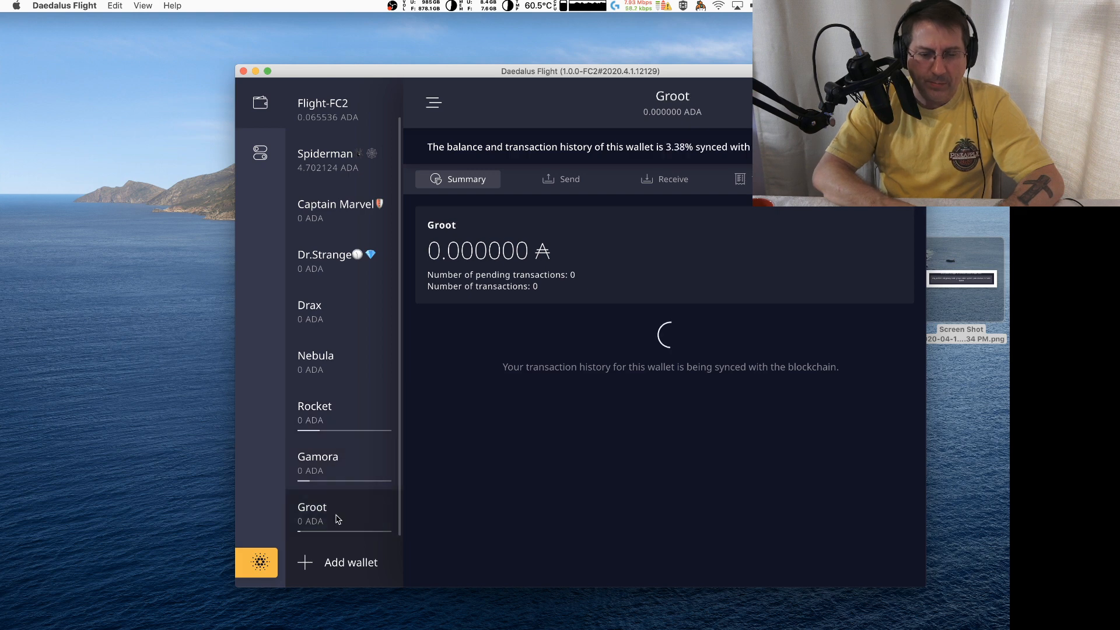
pyautogui.click(340, 466)
pyautogui.click(347, 428)
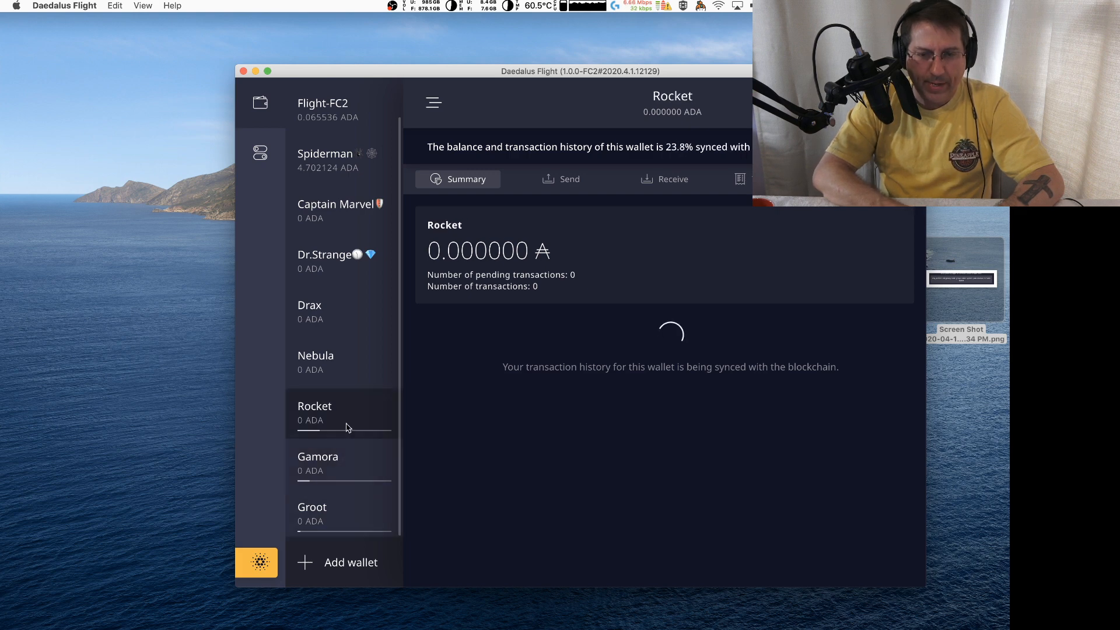
# Check the processor load readout in the menu bar, then open the Add wallet page
pyautogui.click(591, 7)
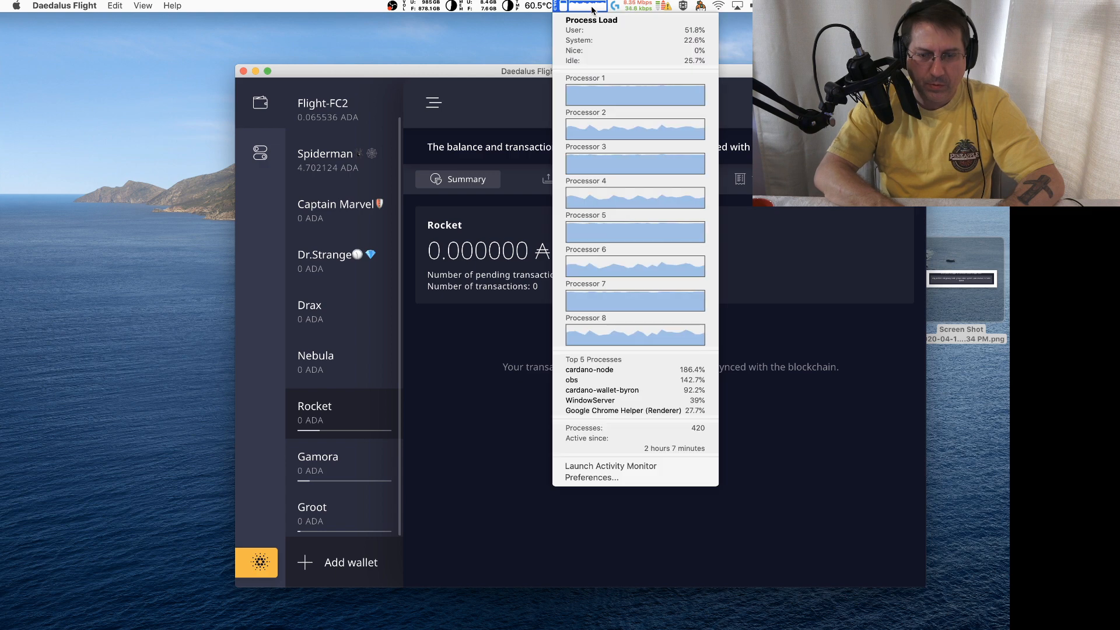
pyautogui.click(592, 7)
pyautogui.click(591, 7)
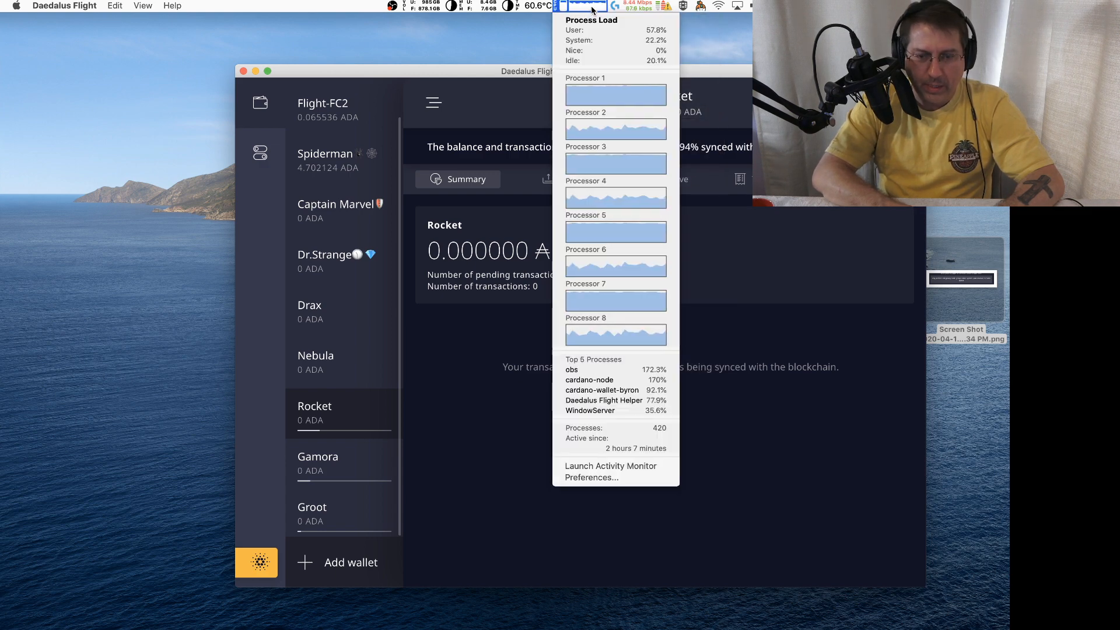
pyautogui.click(591, 9)
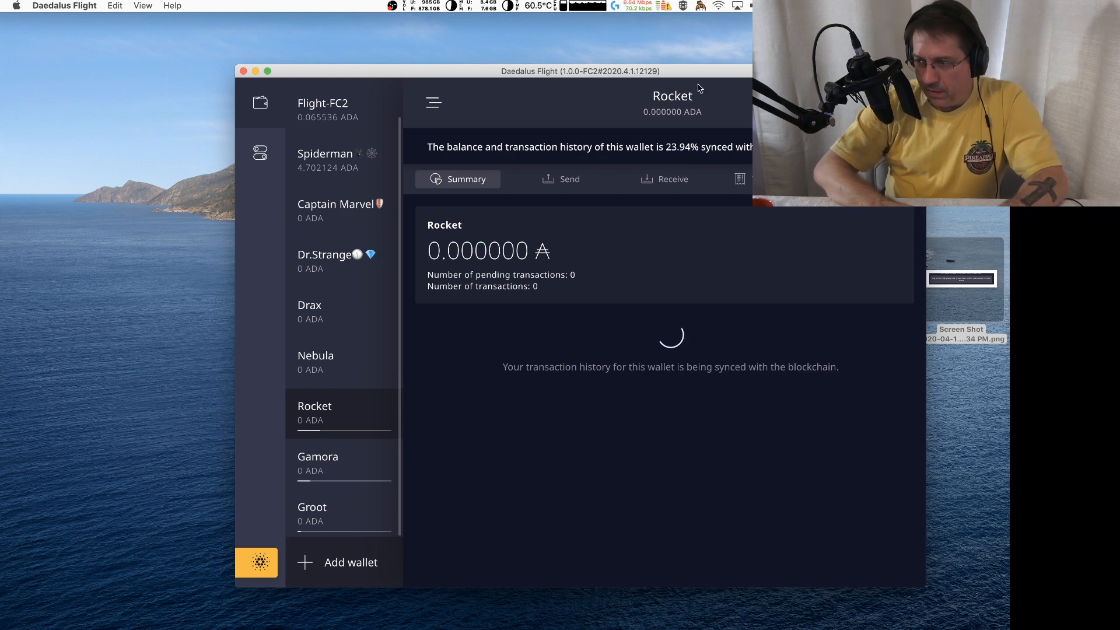
pyautogui.moveTo(732, 76); pyautogui.dragTo(673, 63)
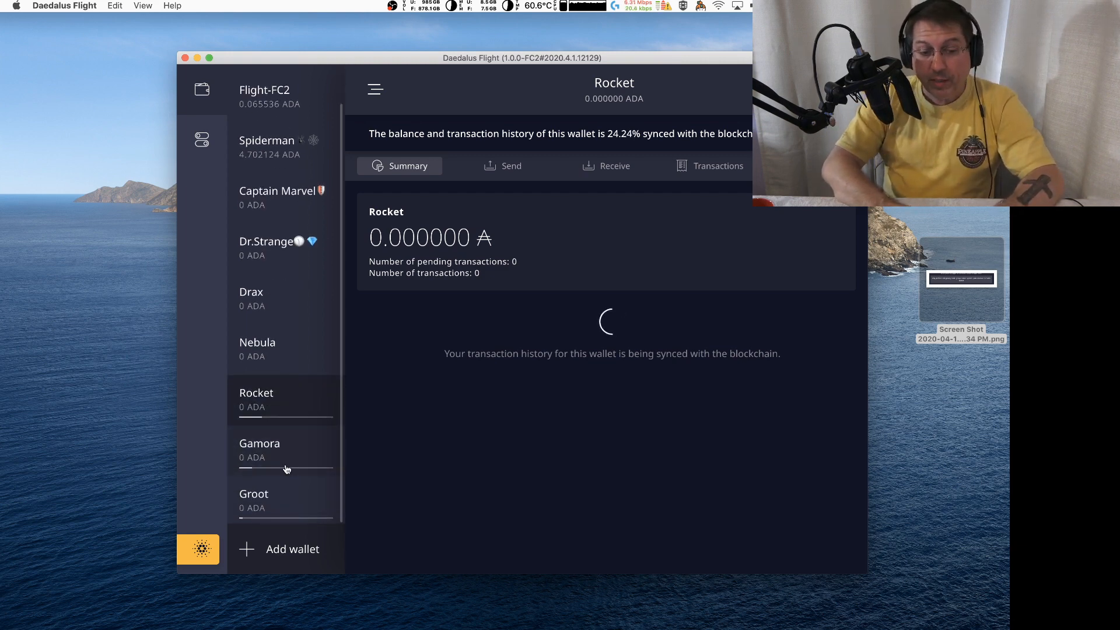
pyautogui.click(255, 557)
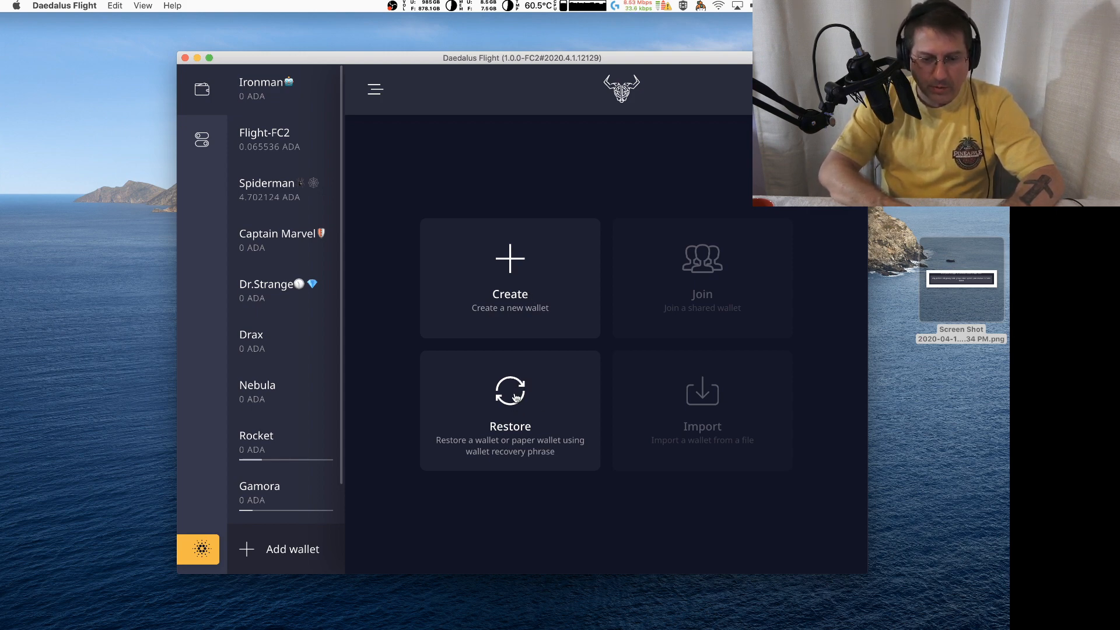
# Create a wallet named 'Thor' with a spending password entered and repeated
pyautogui.click(512, 262)
pyautogui.write('Thor')
pyautogui.press('Tab')
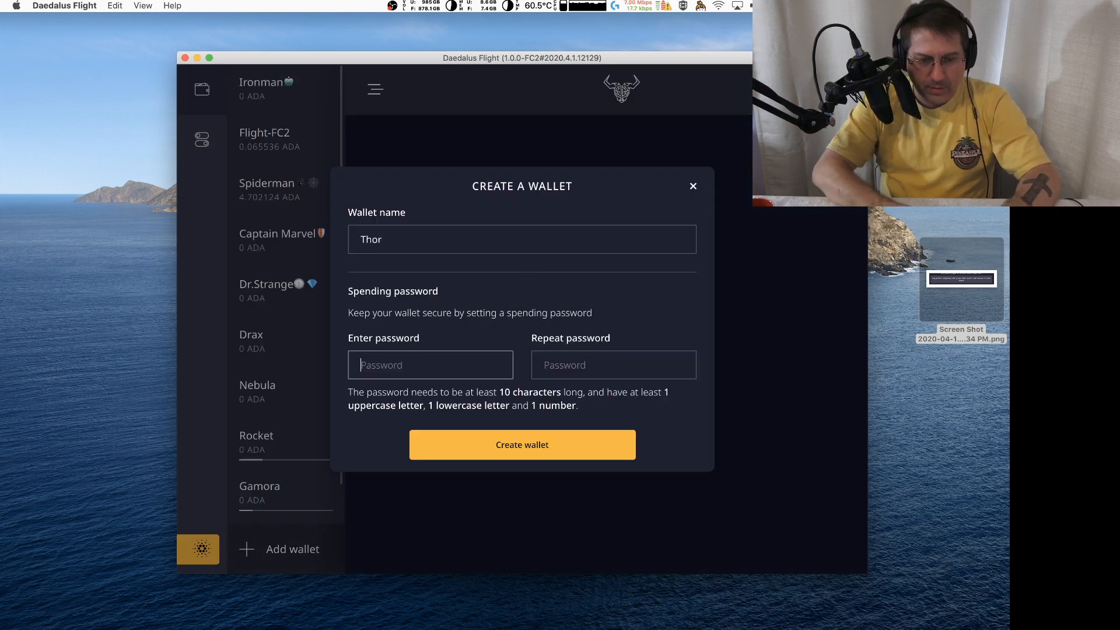
pyautogui.write('••••••••••••••')
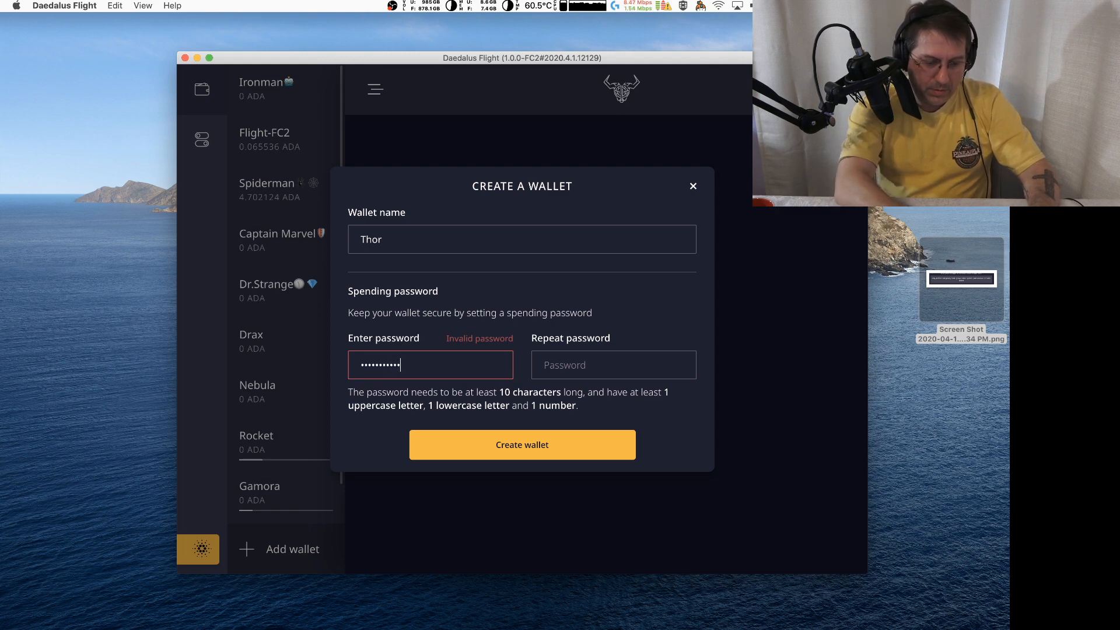
pyautogui.click(614, 364)
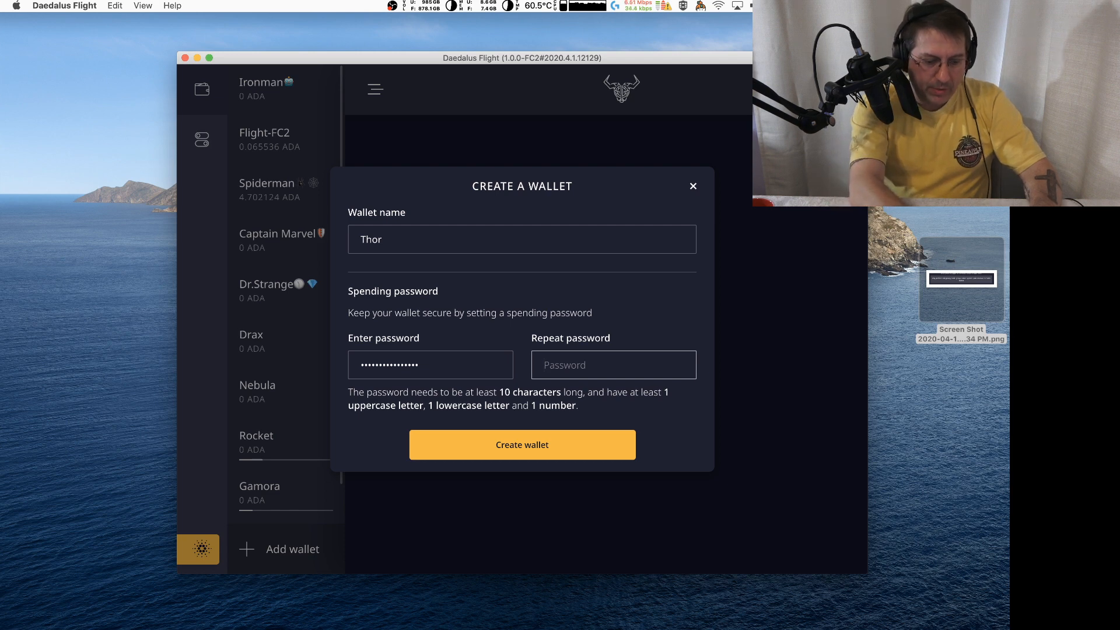
pyautogui.write('•••••••••')
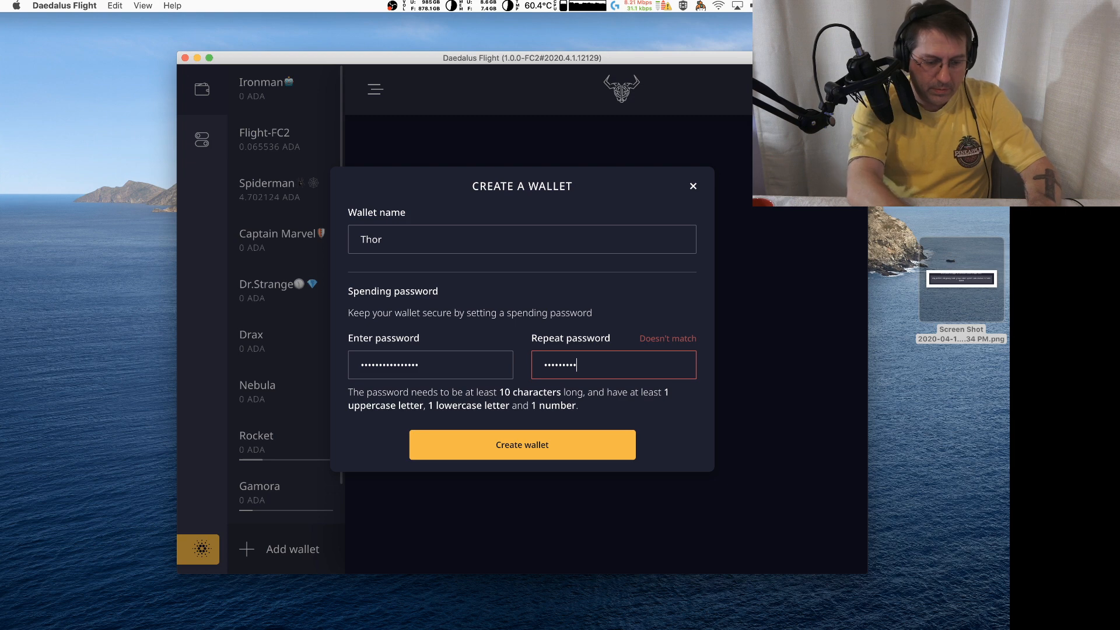
pyautogui.write('•••••')
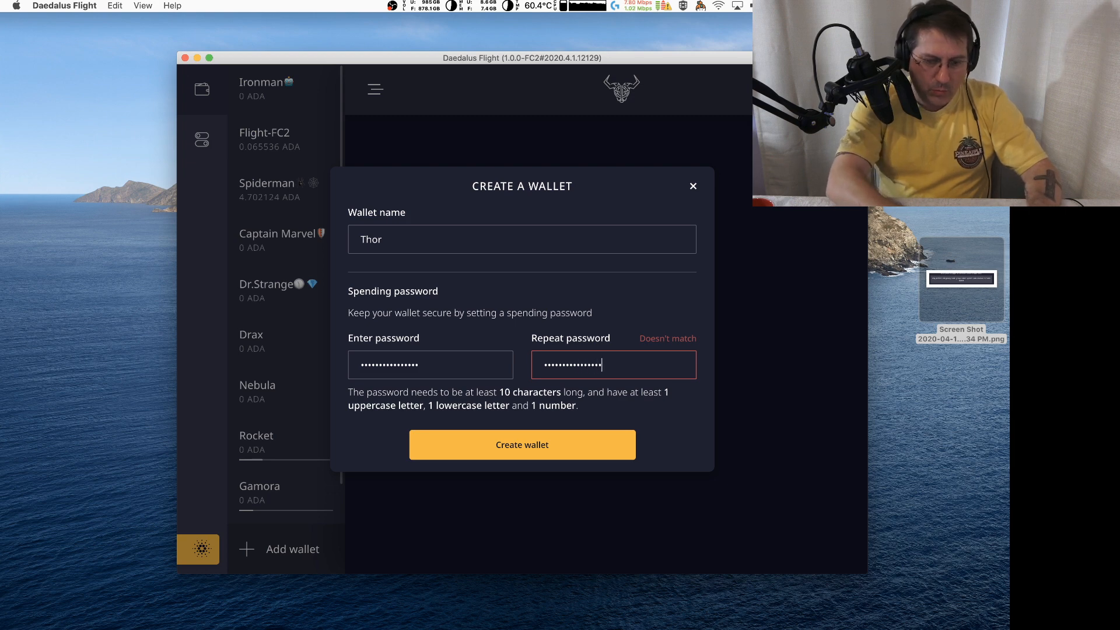
pyautogui.click(532, 446)
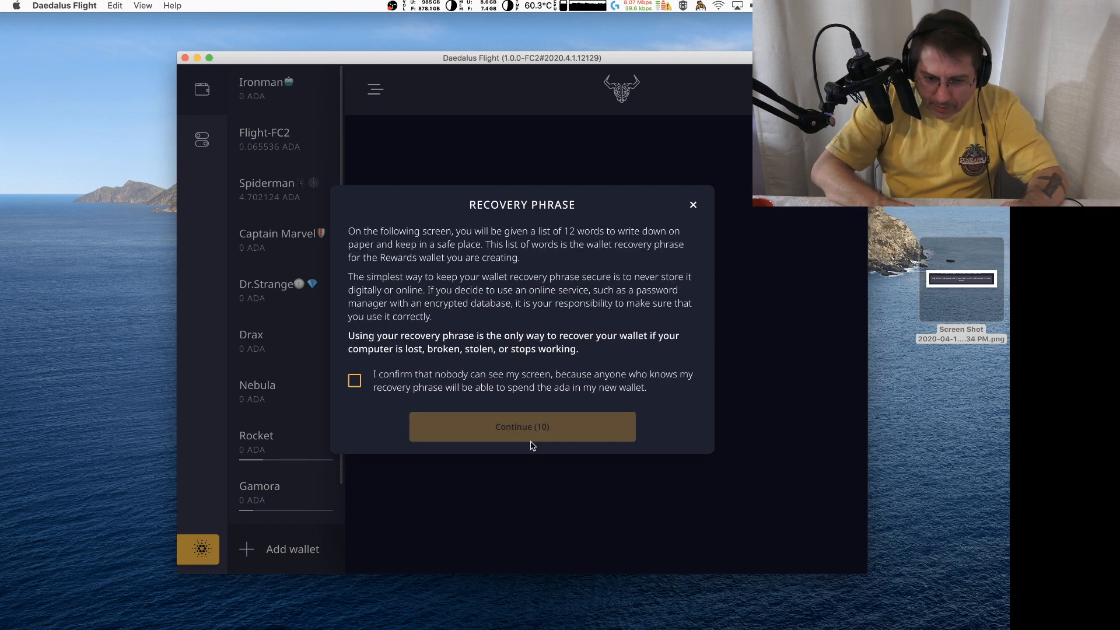
# Reveal Thor's 12-word phrase, screenshot it to the desktop, and confirm it's written down
pyautogui.click(354, 382)
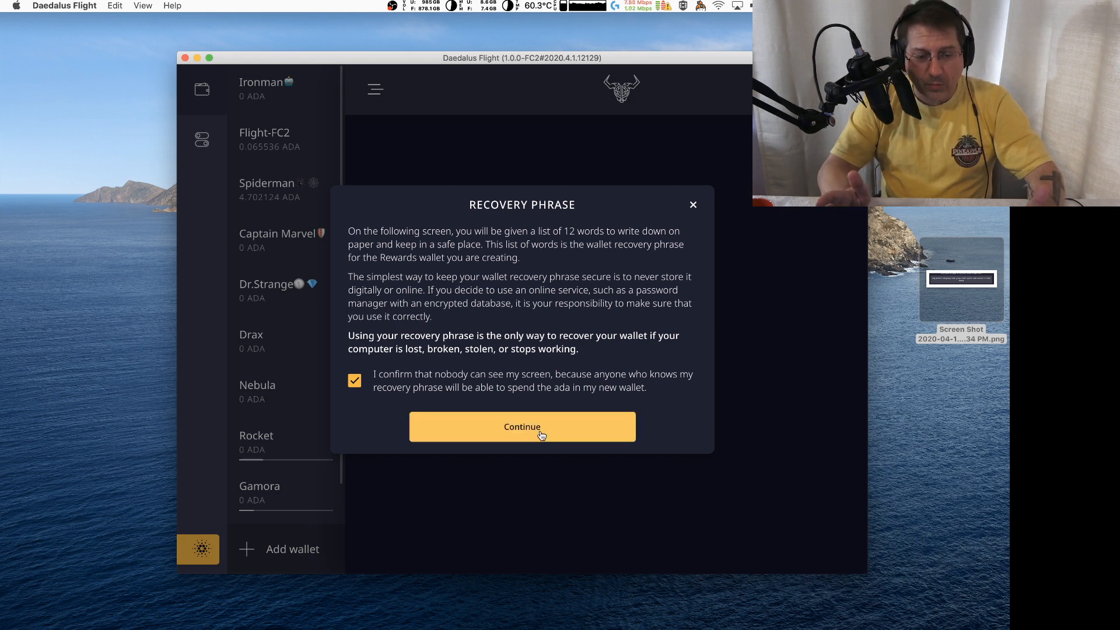
pyautogui.click(541, 435)
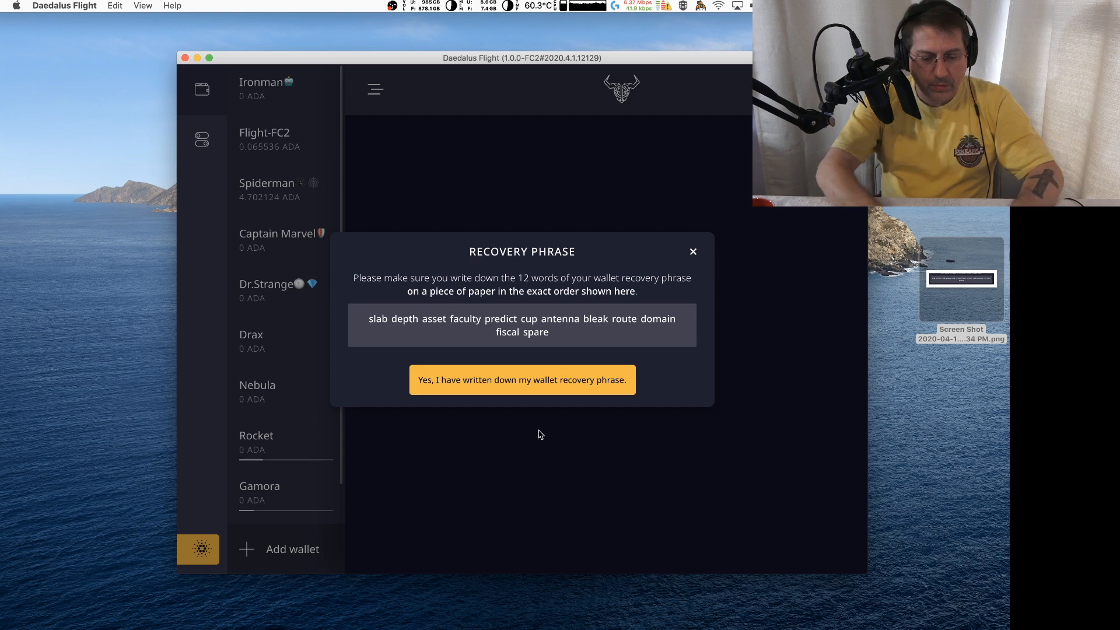
pyautogui.press('super+shift+4')
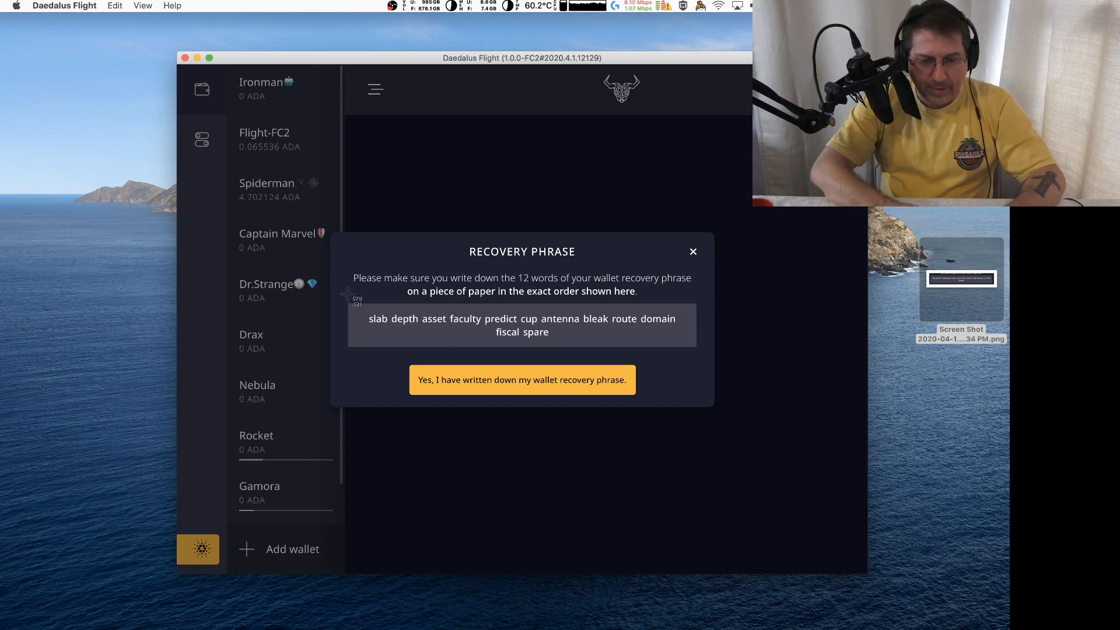
pyautogui.moveTo(340, 300); pyautogui.dragTo(706, 354)
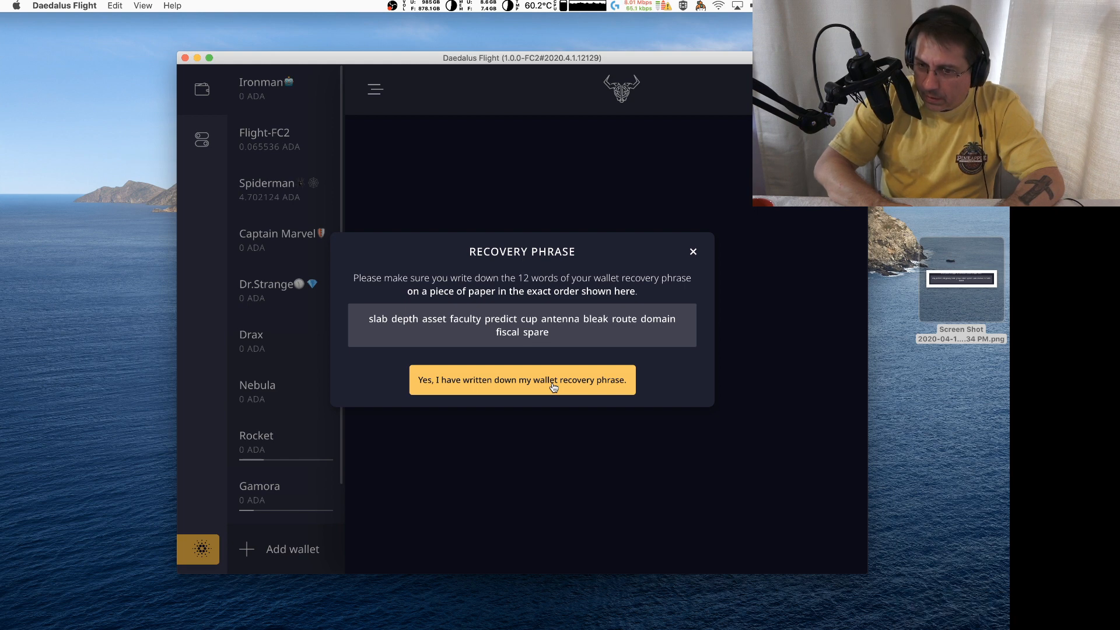
pyautogui.moveTo(962, 279); pyautogui.dragTo(948, 577)
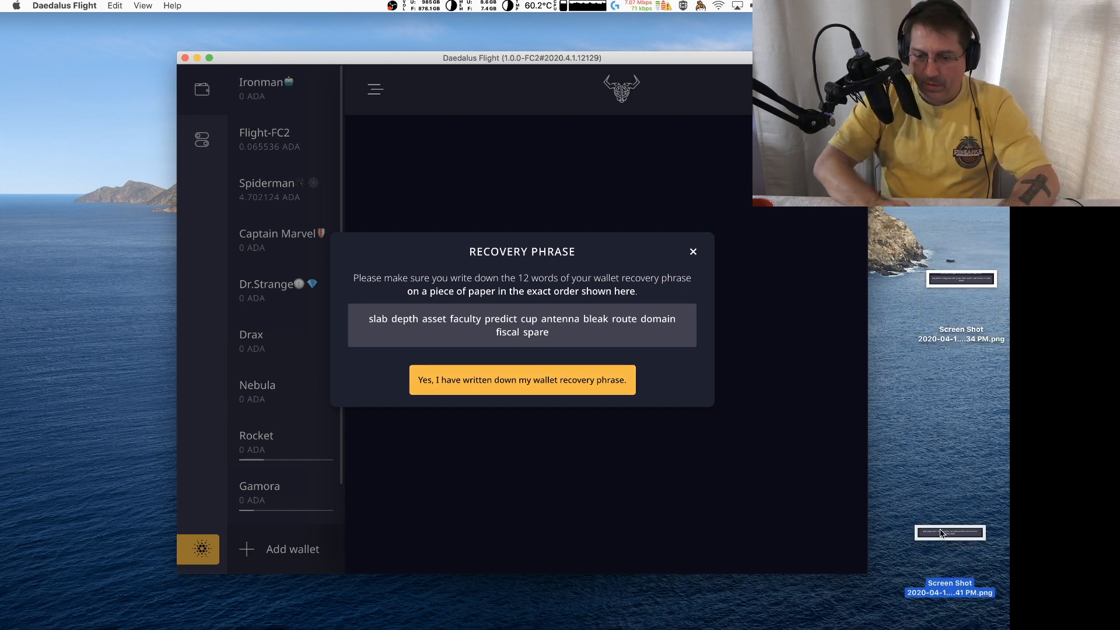
pyautogui.click(509, 386)
pyautogui.click(509, 383)
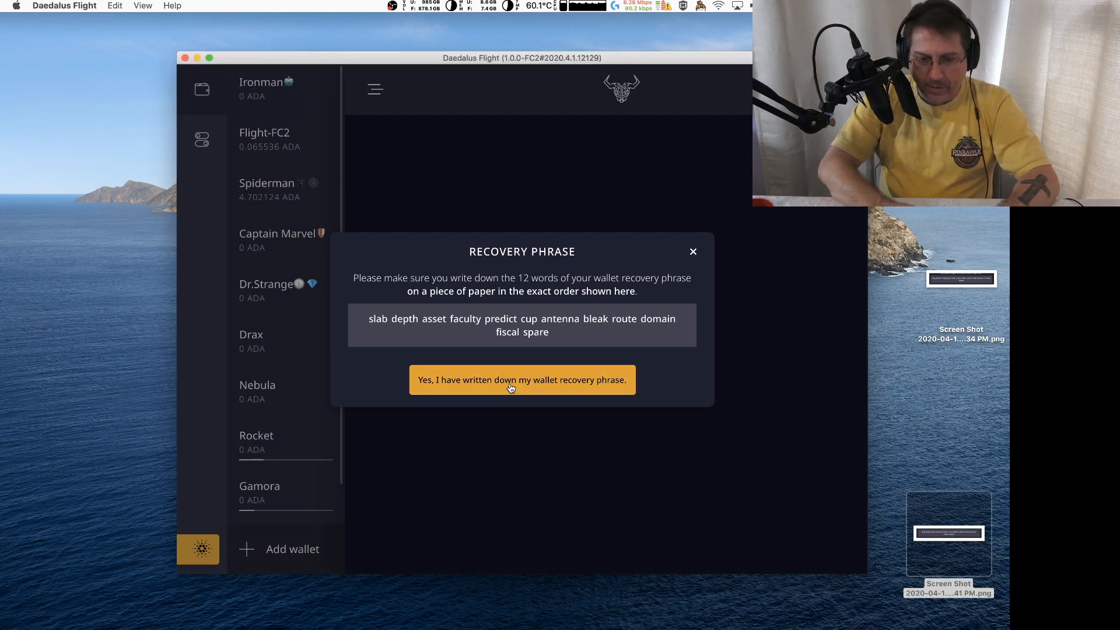
# Open Thor's recovery-phrase screenshot and arrange it beside the wallet window
pyautogui.doubleClick(939, 528)
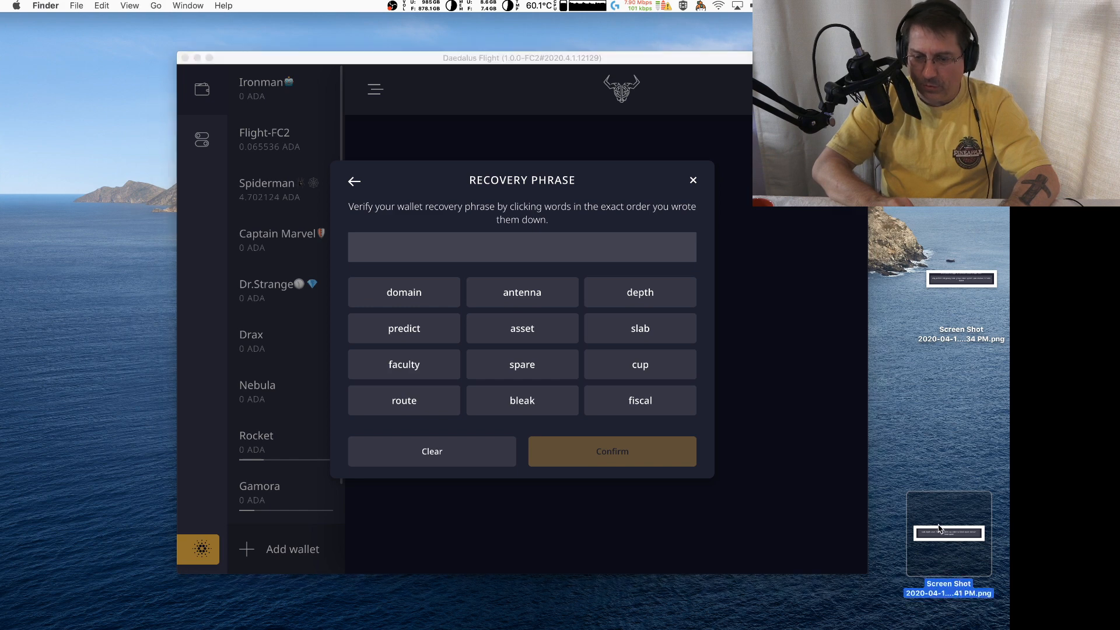
pyautogui.moveTo(401, 62); pyautogui.dragTo(454, 74)
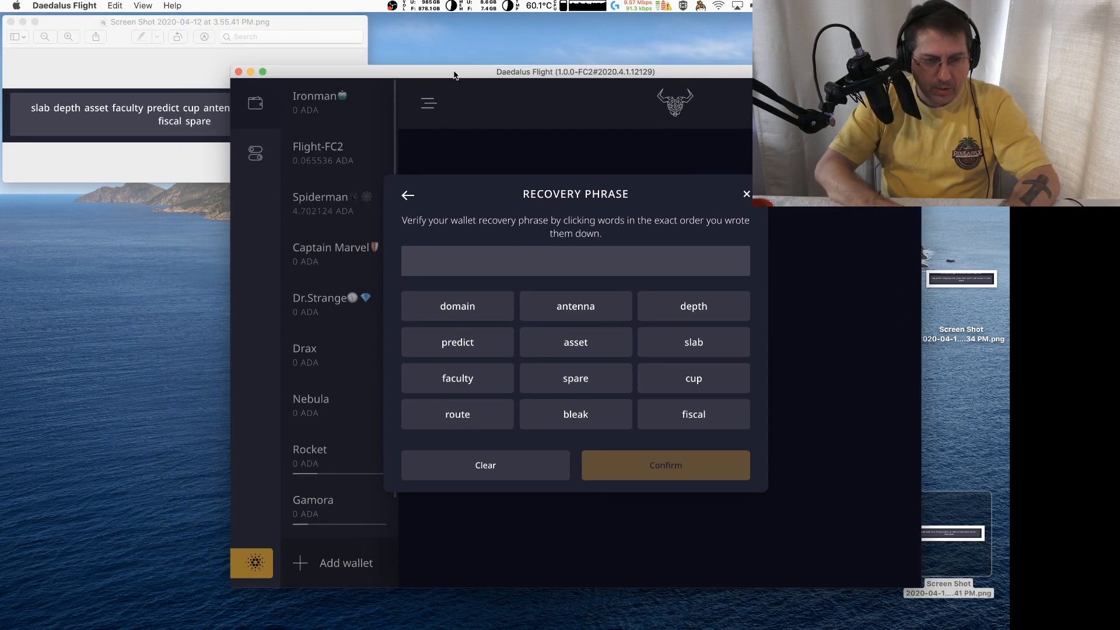
pyautogui.click(305, 22)
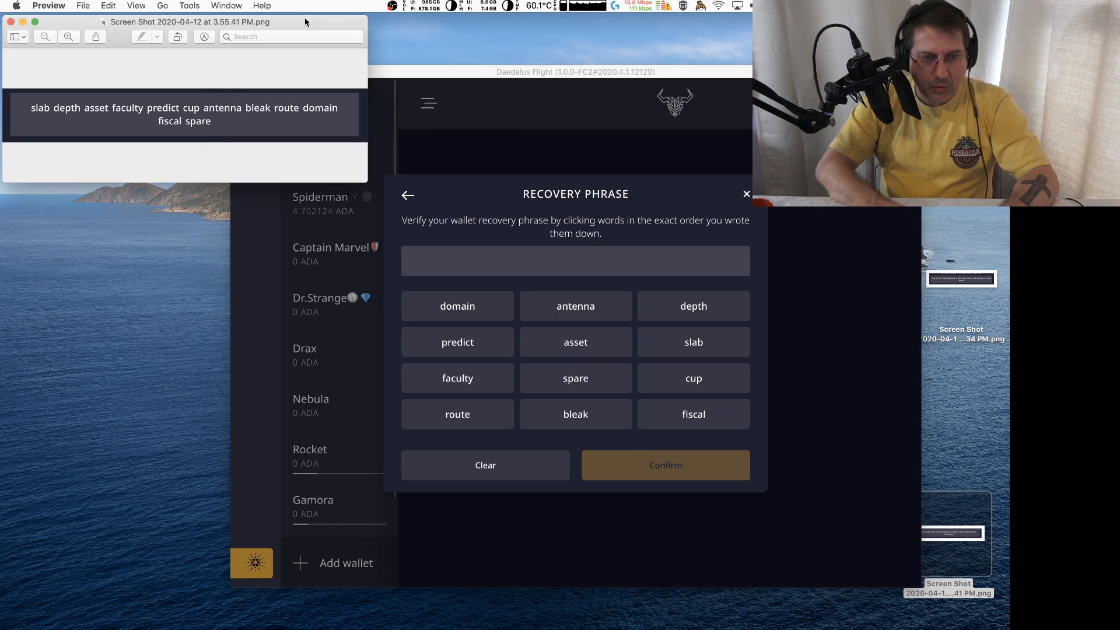
pyautogui.click(422, 74)
pyautogui.moveTo(422, 74); pyautogui.dragTo(414, 164)
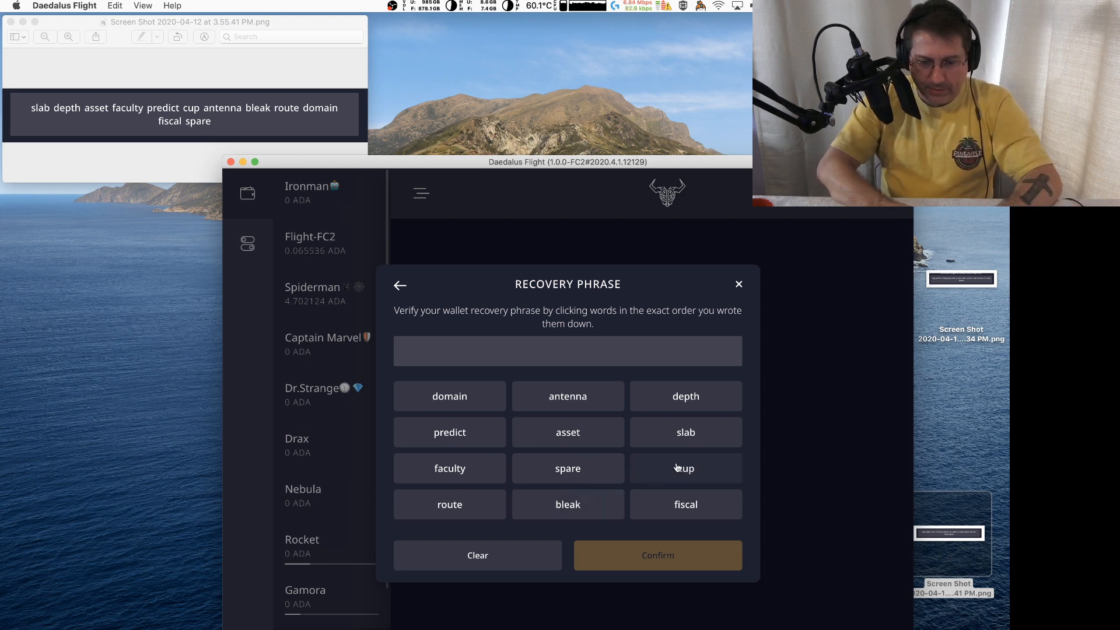
# Pick the first four recovery-phrase words in order
pyautogui.click(697, 432)
pyautogui.click(698, 400)
pyautogui.click(585, 438)
pyautogui.click(485, 467)
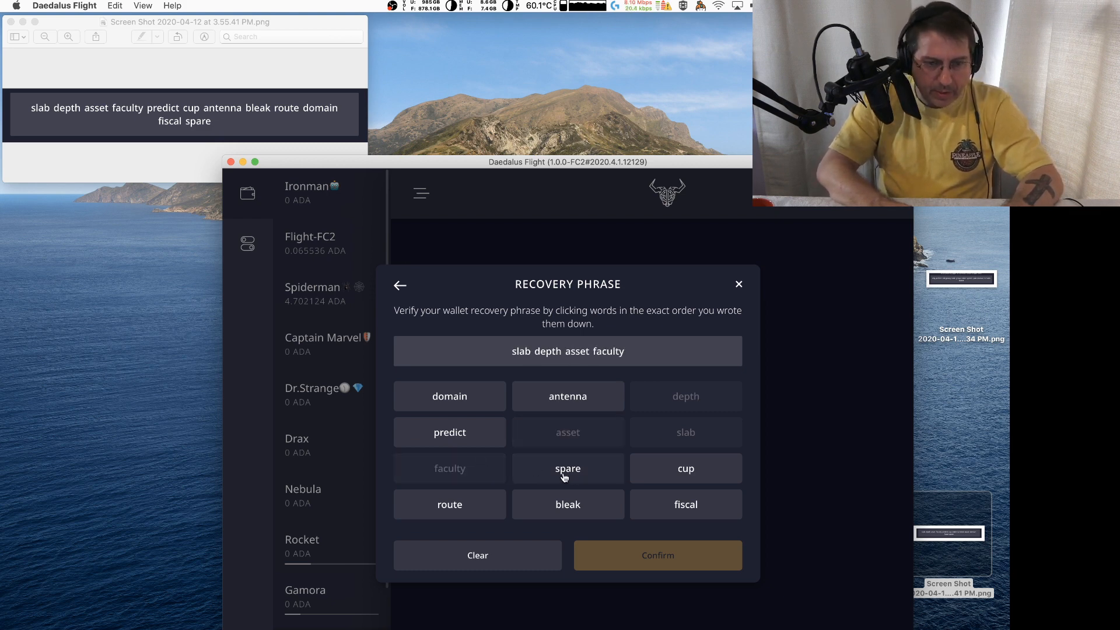
pyautogui.click(493, 435)
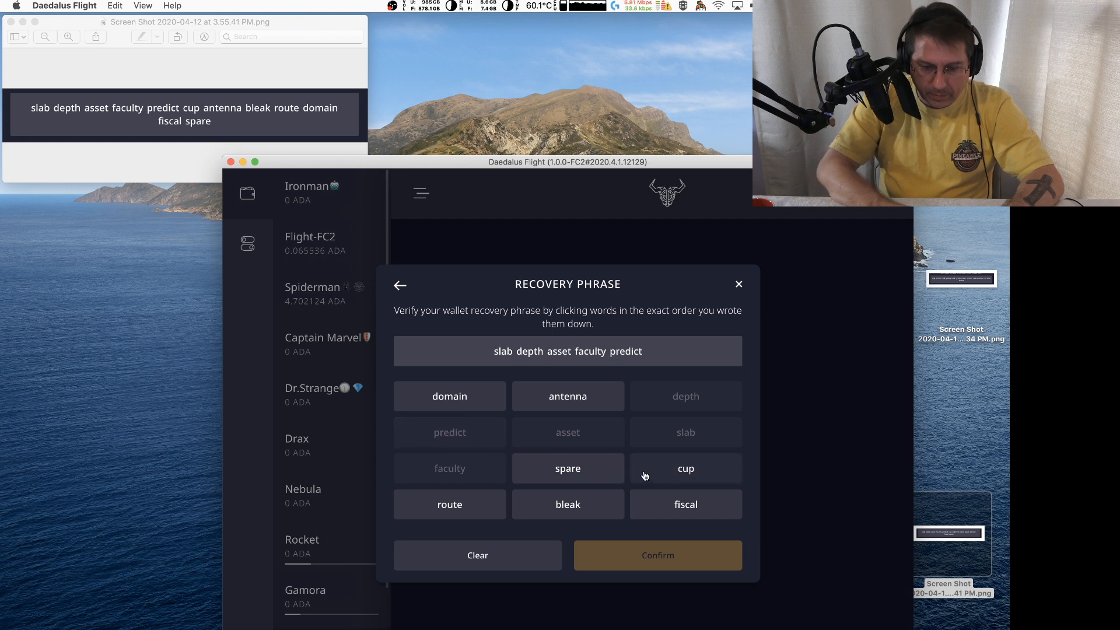
pyautogui.click(706, 469)
pyautogui.click(595, 397)
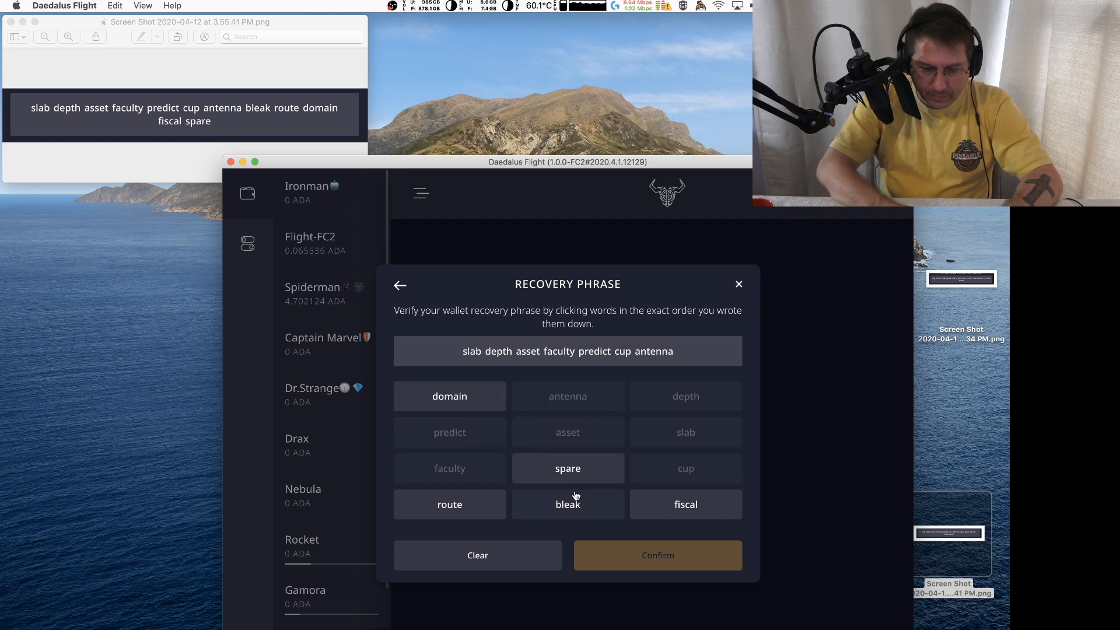
pyautogui.click(569, 509)
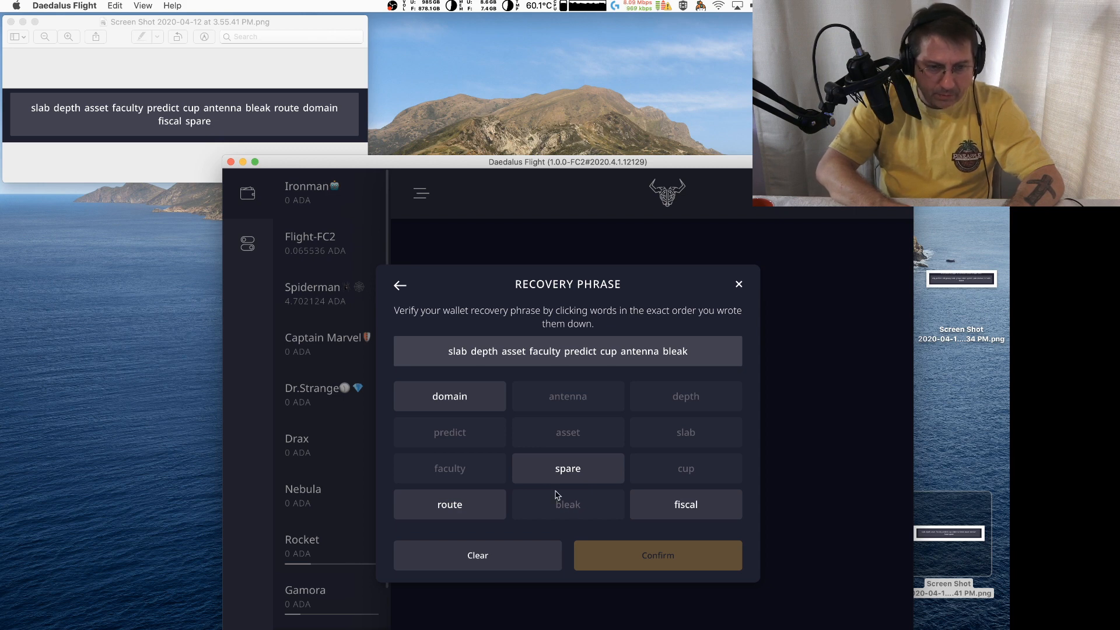
pyautogui.click(485, 504)
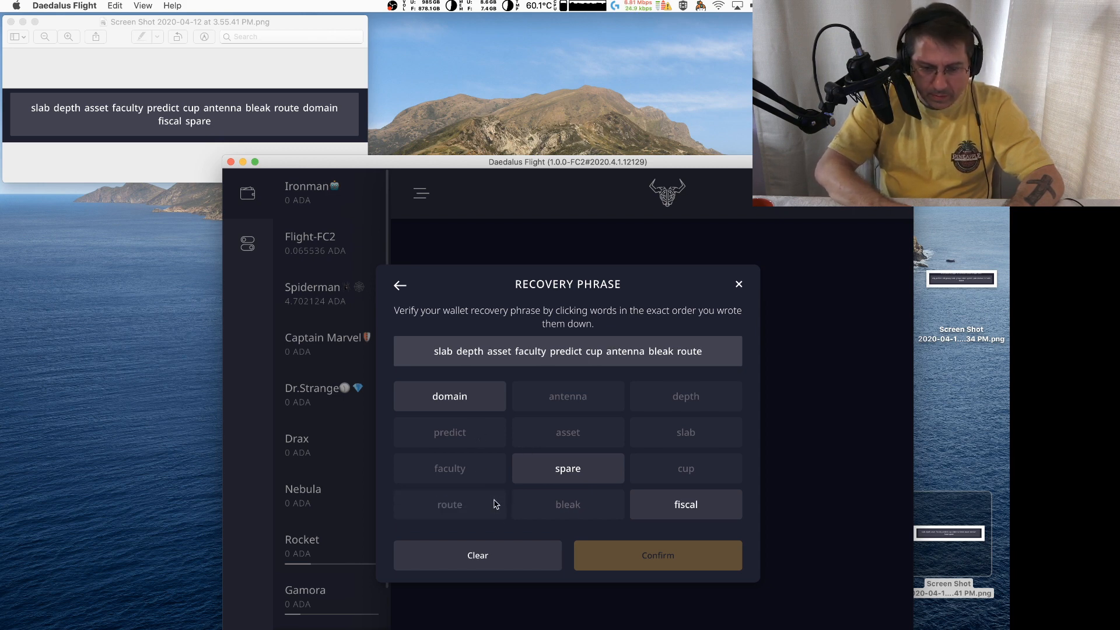
pyautogui.click(484, 394)
pyautogui.click(667, 503)
pyautogui.click(607, 483)
# Accept both recovery-phrase acknowledgments and confirm to finish the Thor wallet
pyautogui.click(400, 417)
pyautogui.click(402, 476)
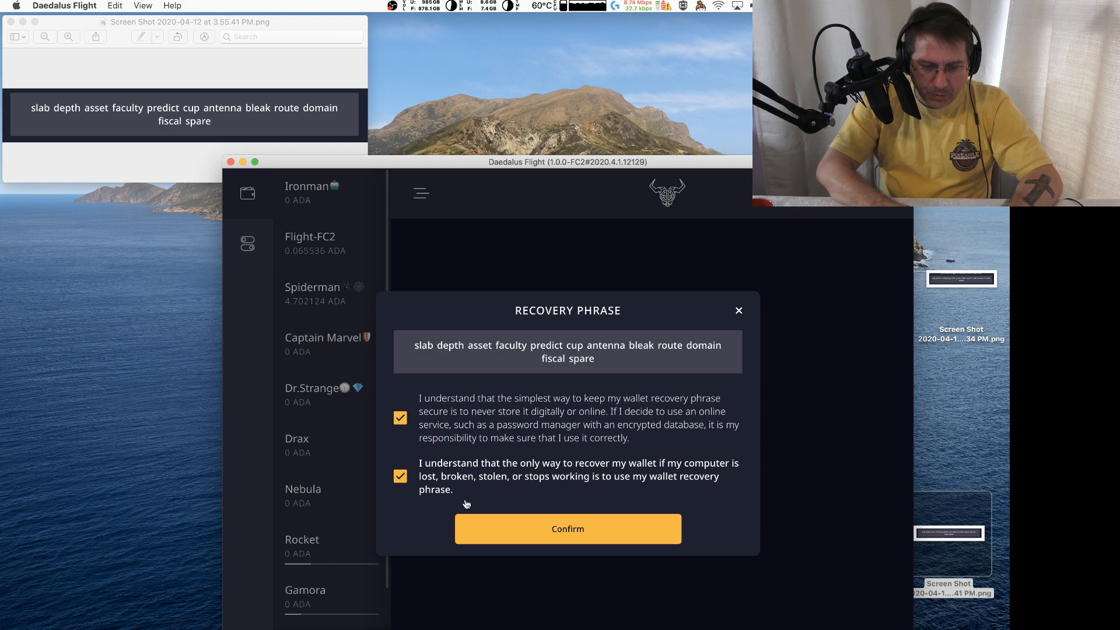
pyautogui.click(560, 536)
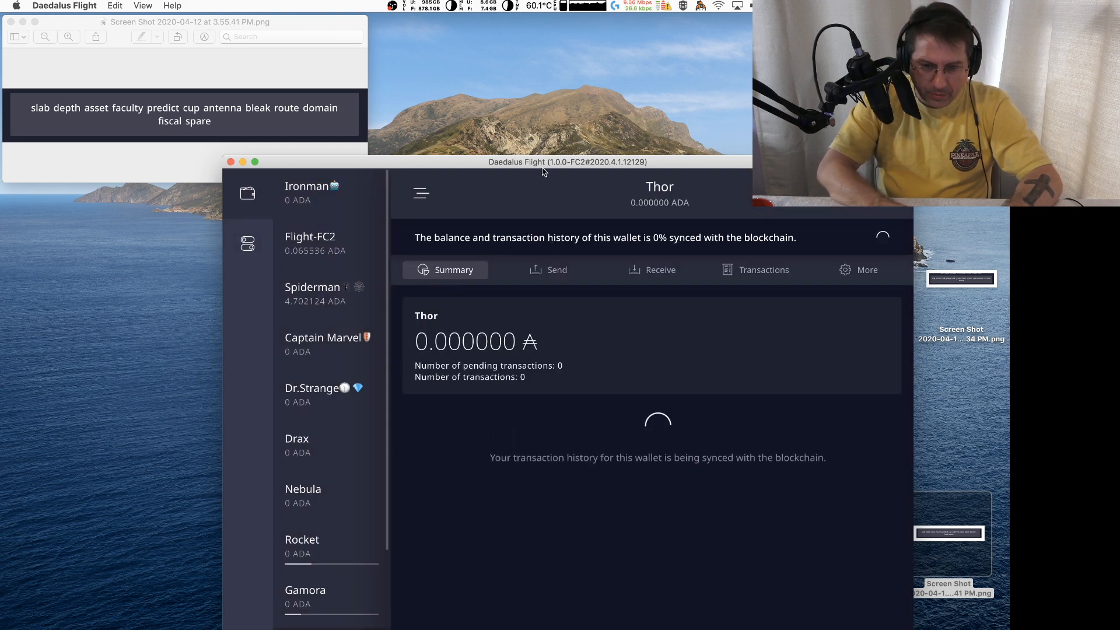
# Raise the wallet window and scroll the sidebar to see Thor listed after Groot
pyautogui.moveTo(546, 163); pyautogui.dragTo(551, 55)
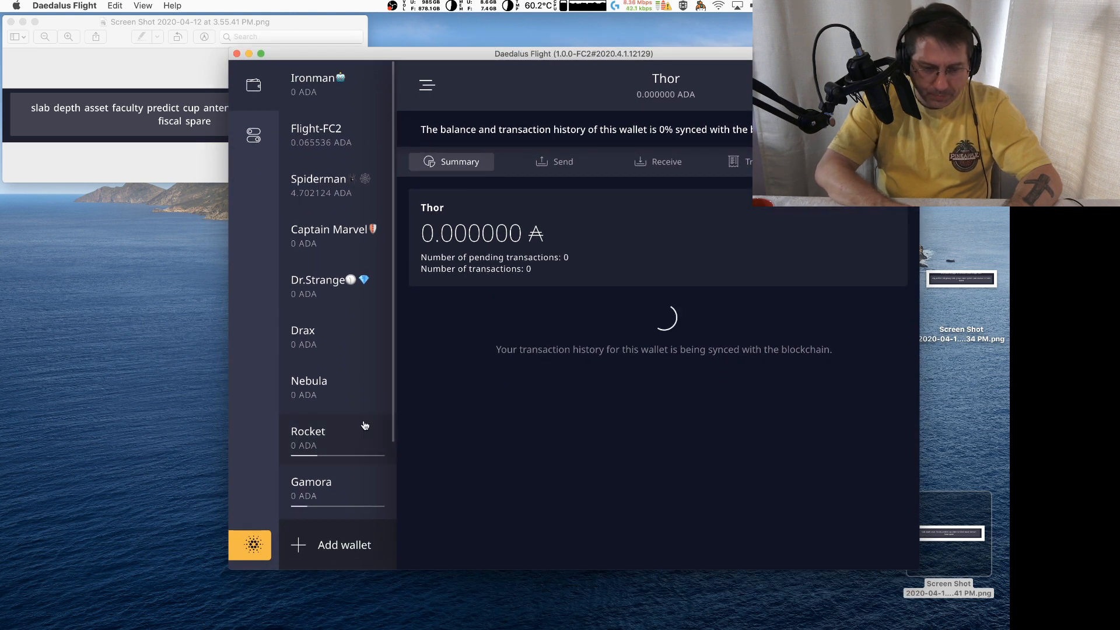
pyautogui.scroll(-3, 364, 428)
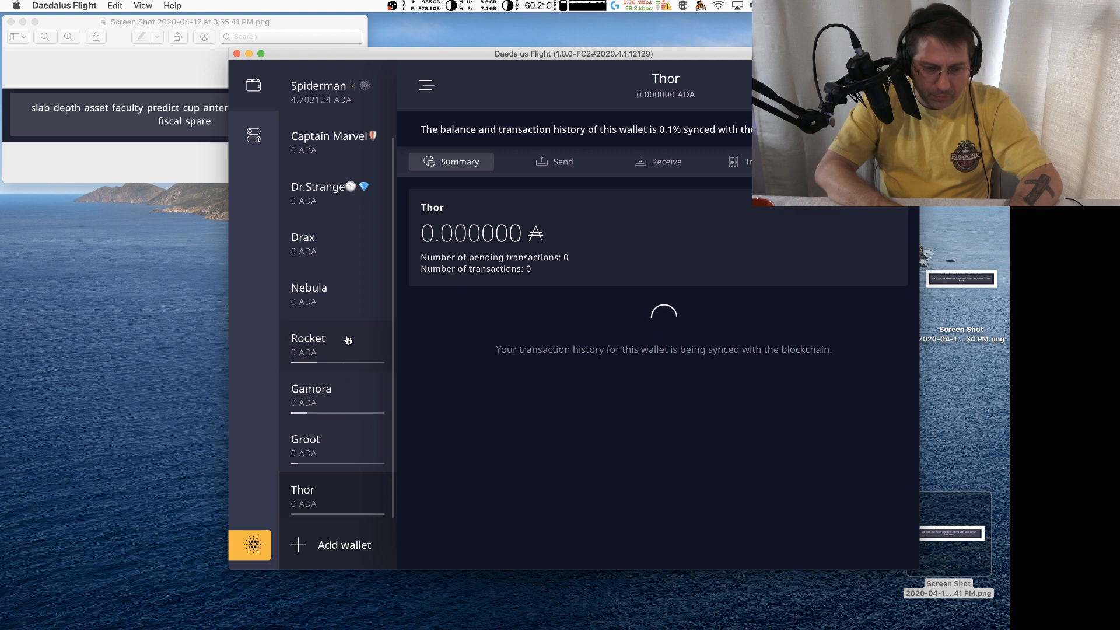
pyautogui.scroll(2, 349, 340)
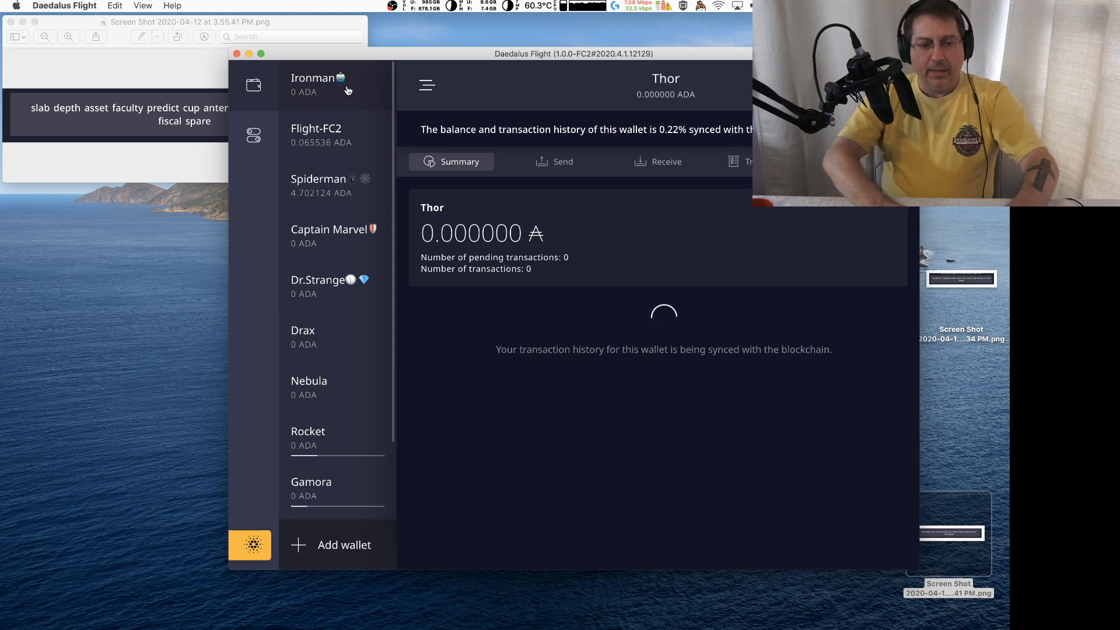
pyautogui.scroll(-2, 349, 90)
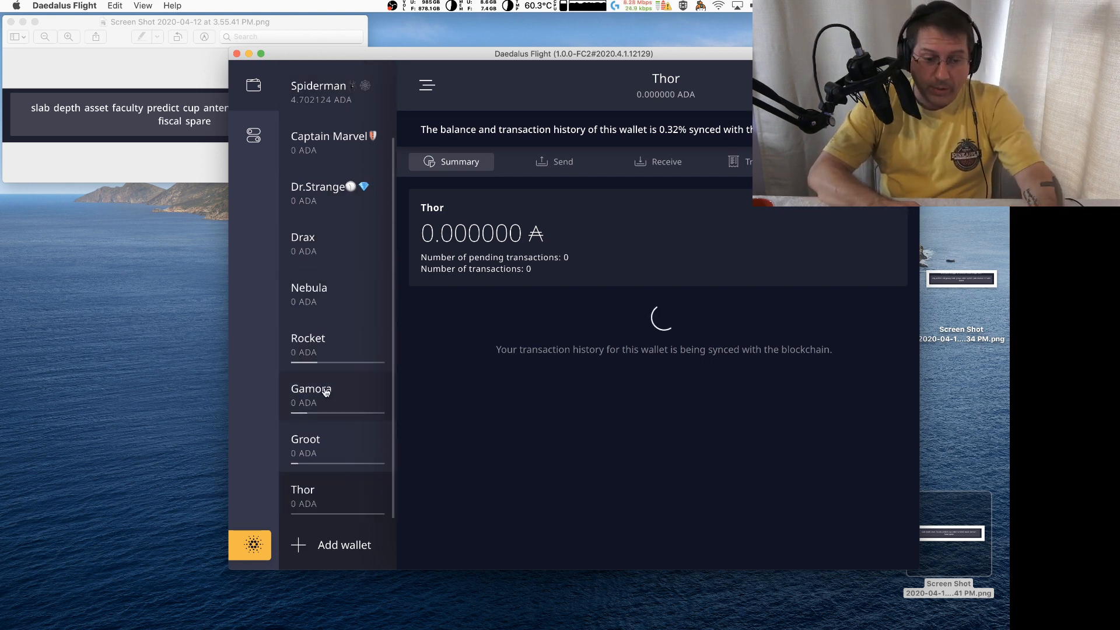
pyautogui.scroll(2, 337, 357)
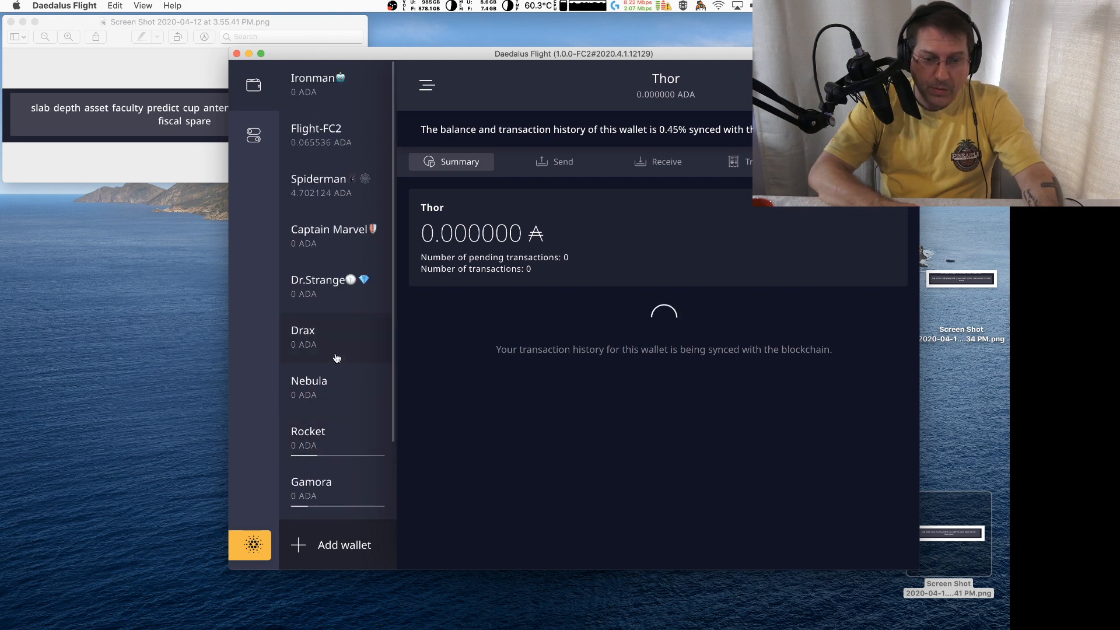
# Close Thor's recovery-phrase screenshot in Preview and shift the wallet window left
pyautogui.click(110, 23)
pyautogui.click(10, 22)
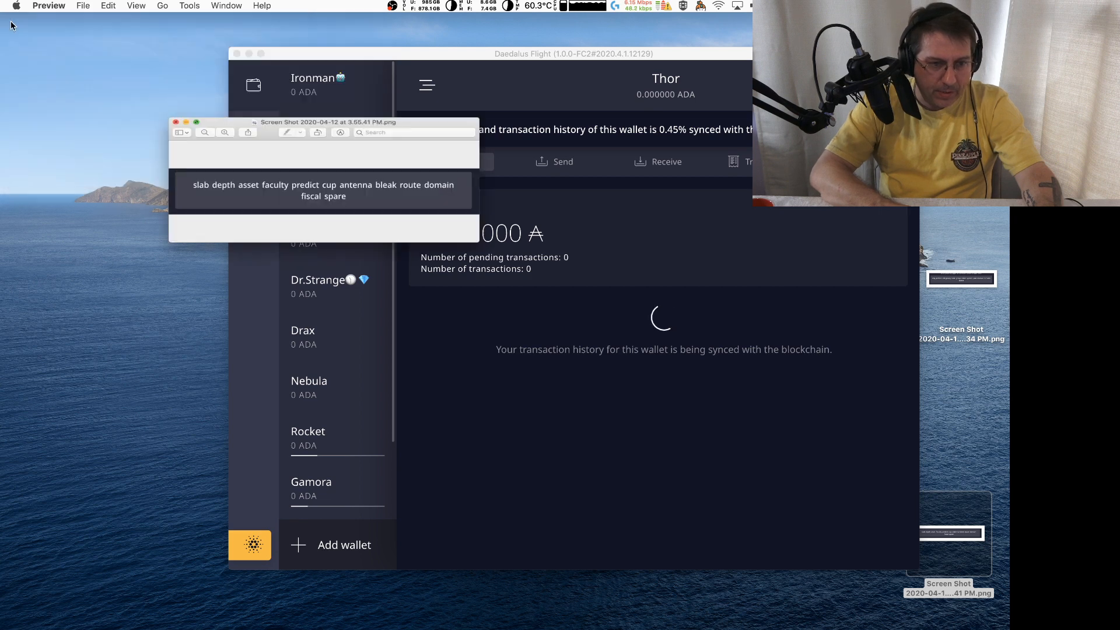
pyautogui.moveTo(726, 56); pyautogui.dragTo(662, 58)
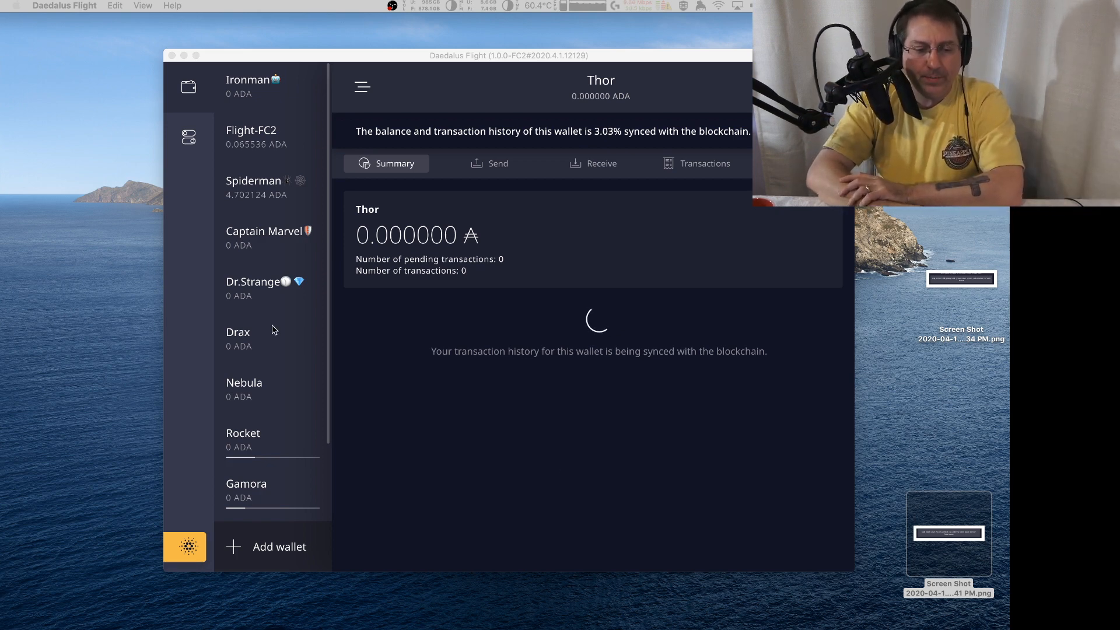
pyautogui.scroll(-3, 272, 330)
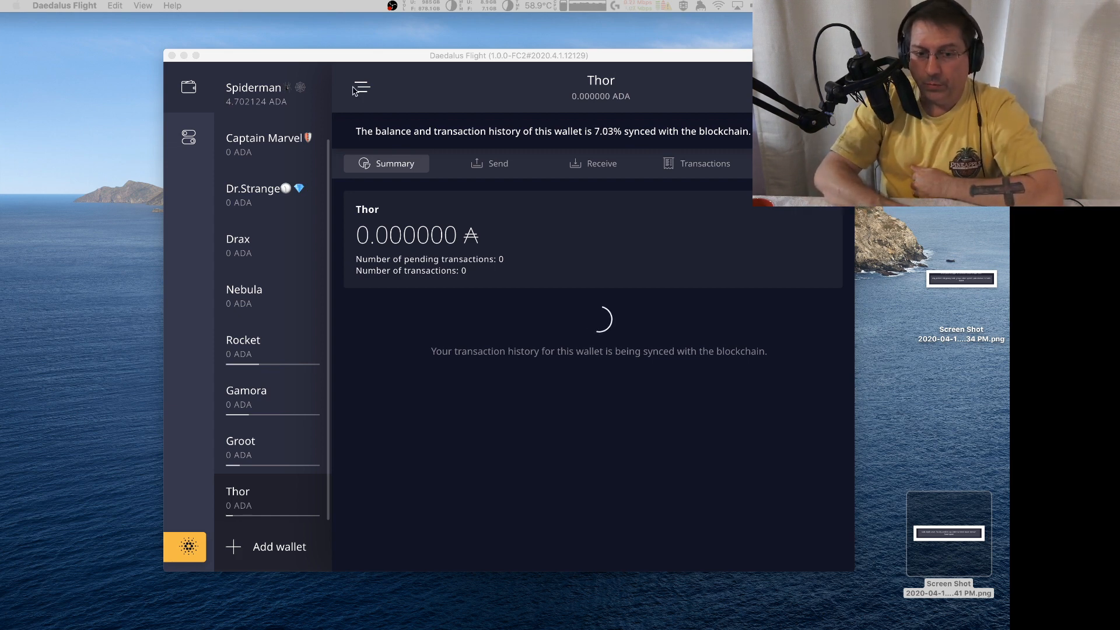
# Shift the Daedalus window slightly up and left and scroll through the wallet list
pyautogui.click(632, 52)
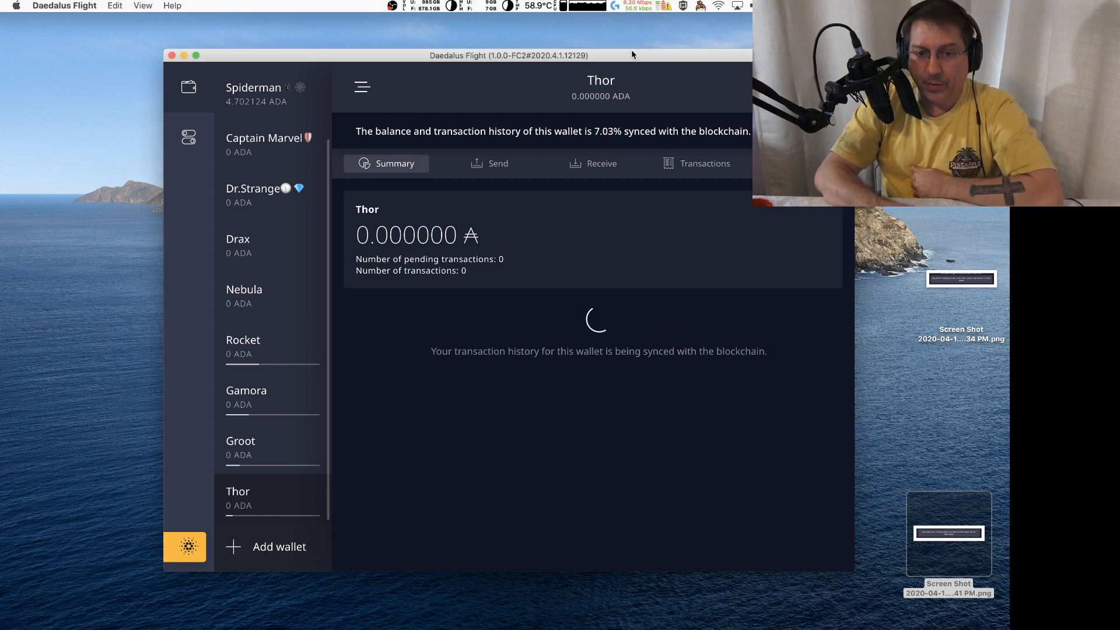
pyautogui.moveTo(631, 52); pyautogui.dragTo(611, 48)
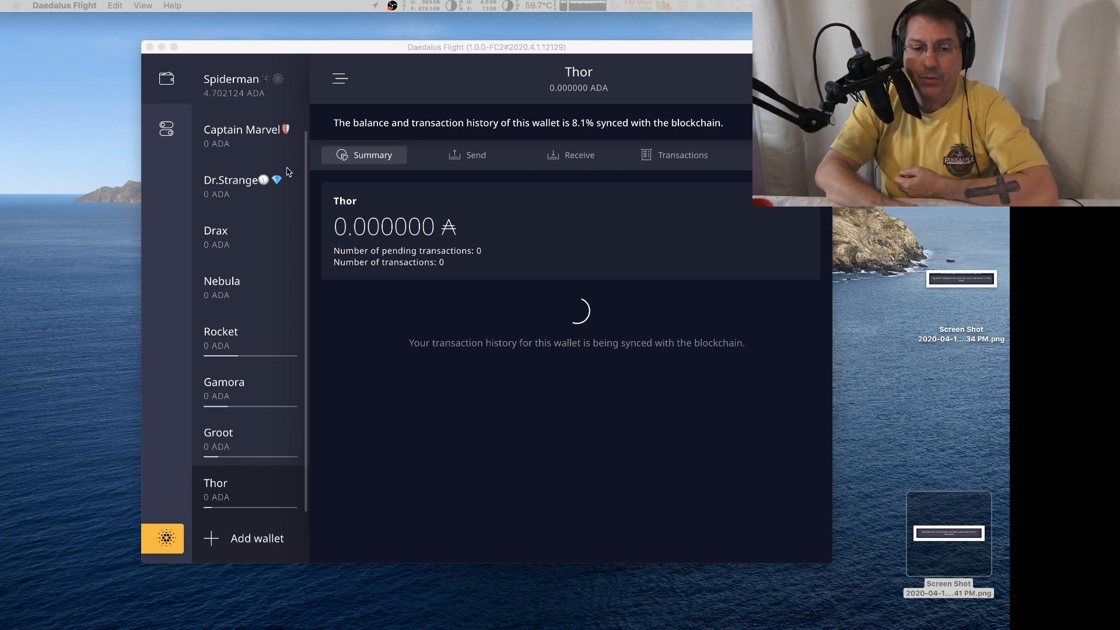
pyautogui.scroll(3, 271, 175)
pyautogui.scroll(-3, 271, 175)
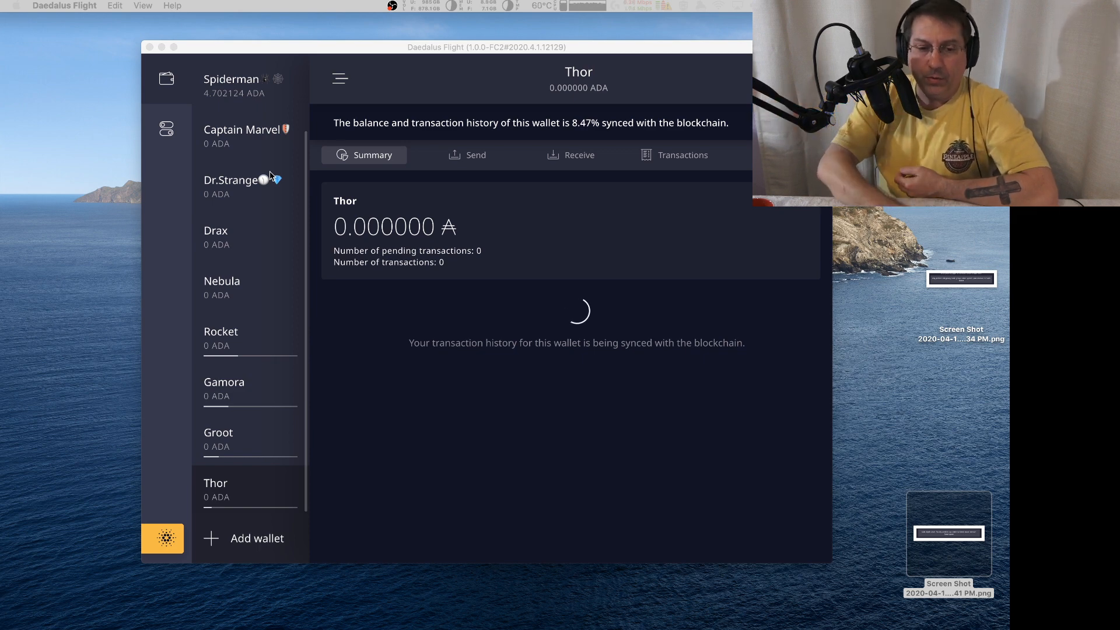
pyautogui.scroll(2, 285, 209)
pyautogui.scroll(-2, 285, 211)
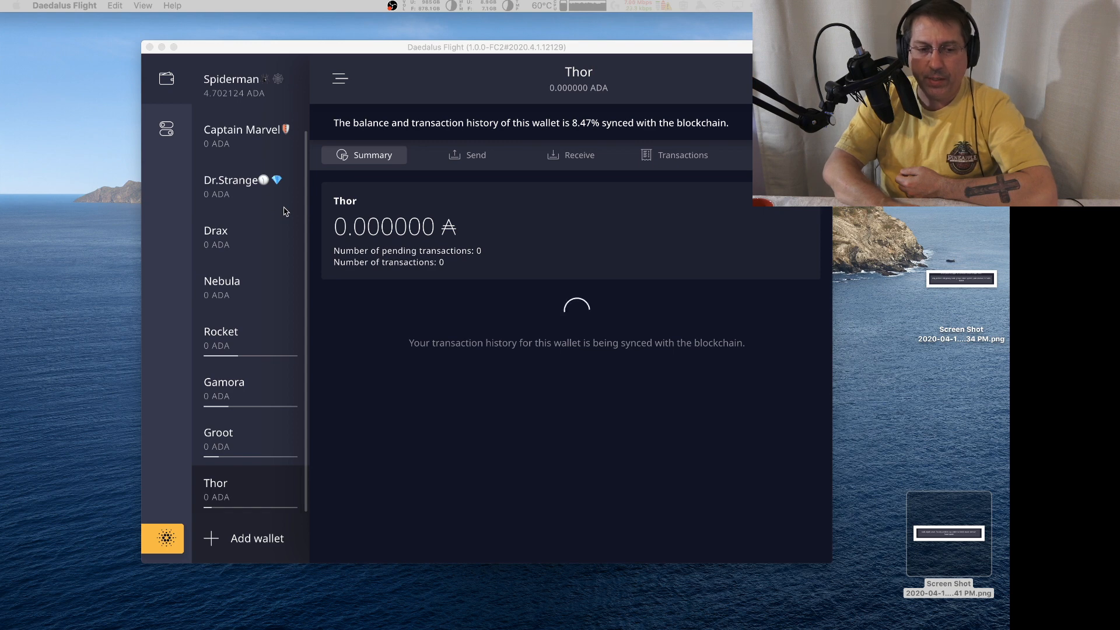
# Move the window slightly right and down and recheck the wallet list as Thor passes 9%
pyautogui.click(350, 51)
pyautogui.moveTo(350, 51); pyautogui.dragTo(371, 58)
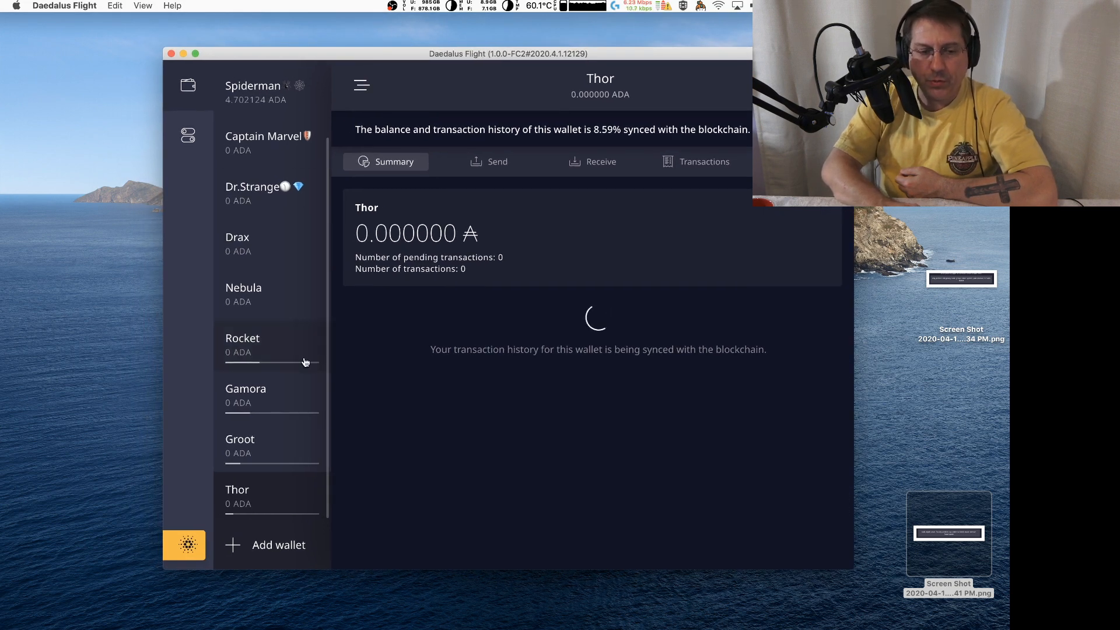
pyautogui.scroll(2, 305, 362)
pyautogui.scroll(-2, 305, 362)
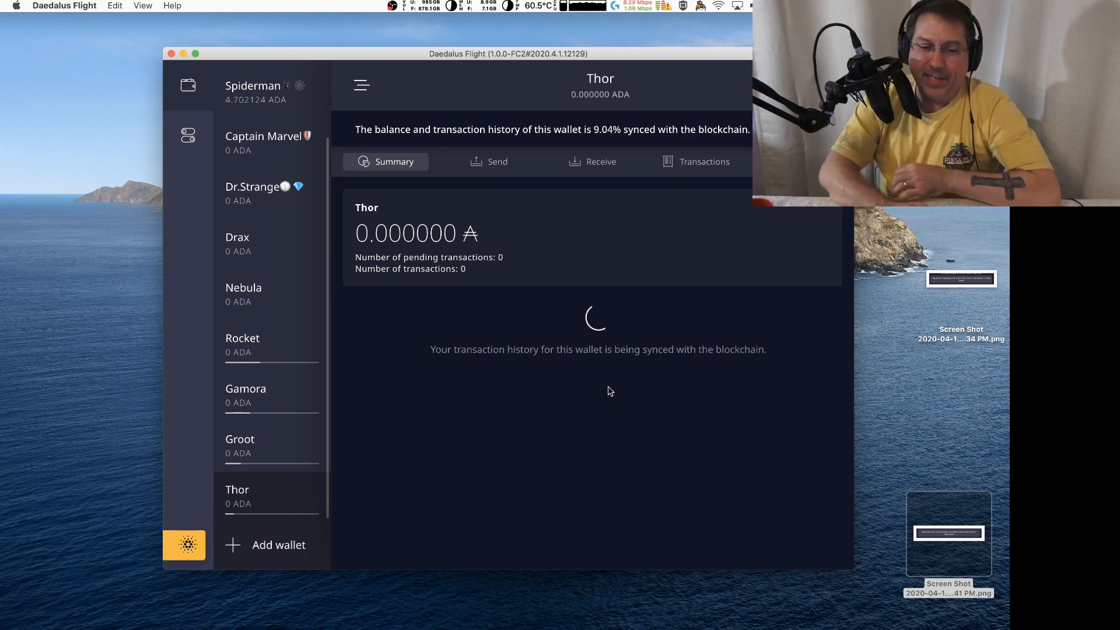
# Compare the Rocket, Gamora, Groot and Thor summaries, ending on Rocket at 37.58% synced
pyautogui.click(258, 359)
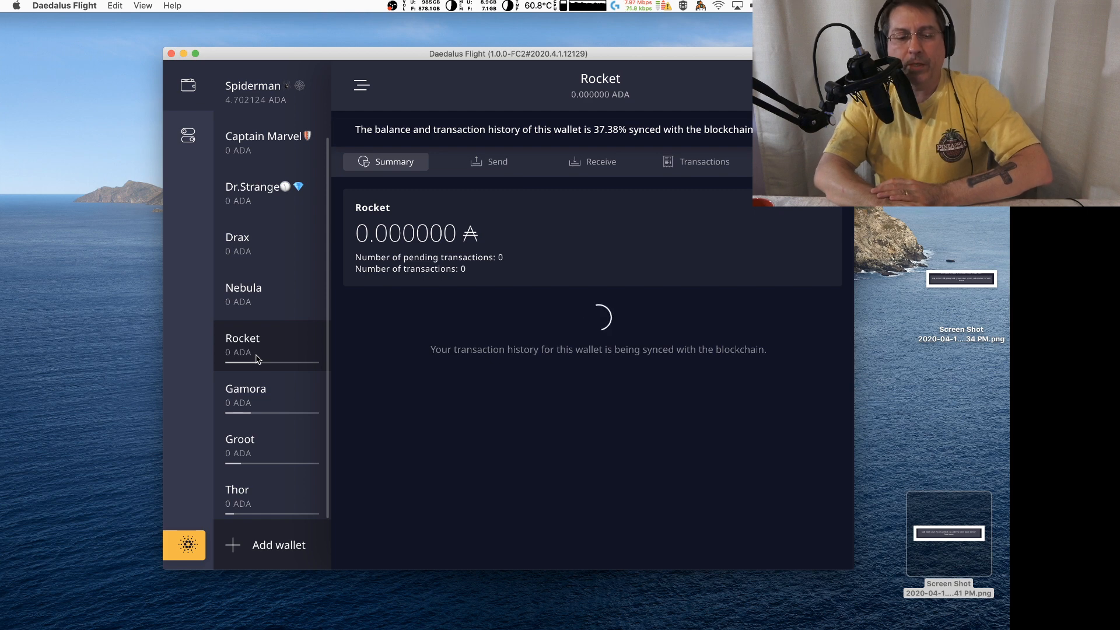
pyautogui.click(261, 402)
pyautogui.click(266, 469)
pyautogui.click(266, 497)
pyautogui.click(267, 460)
pyautogui.click(272, 412)
pyautogui.click(291, 347)
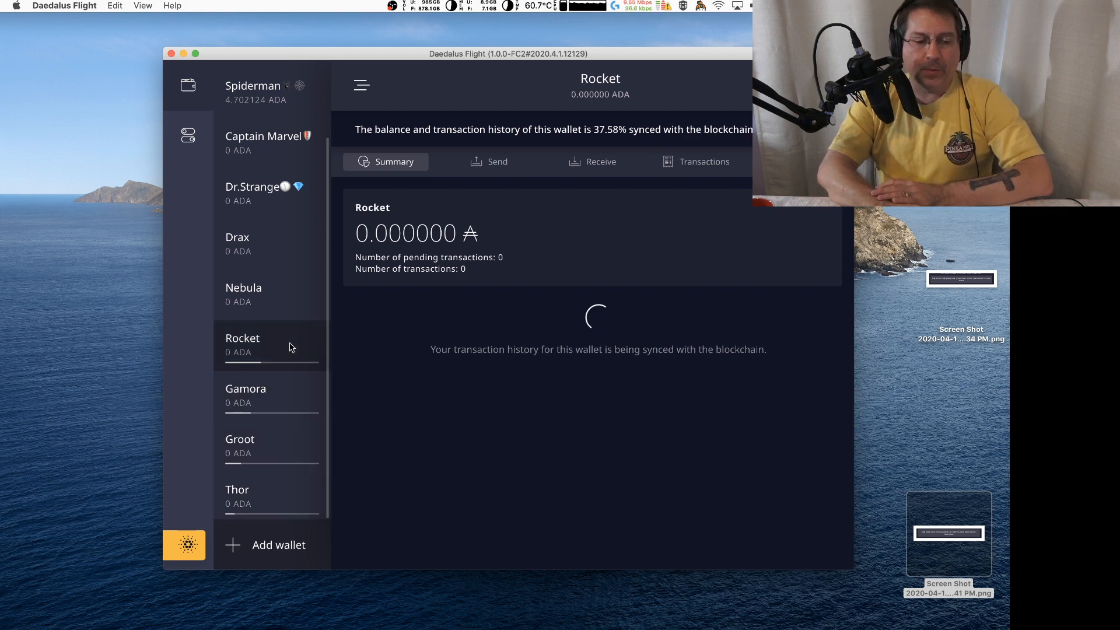